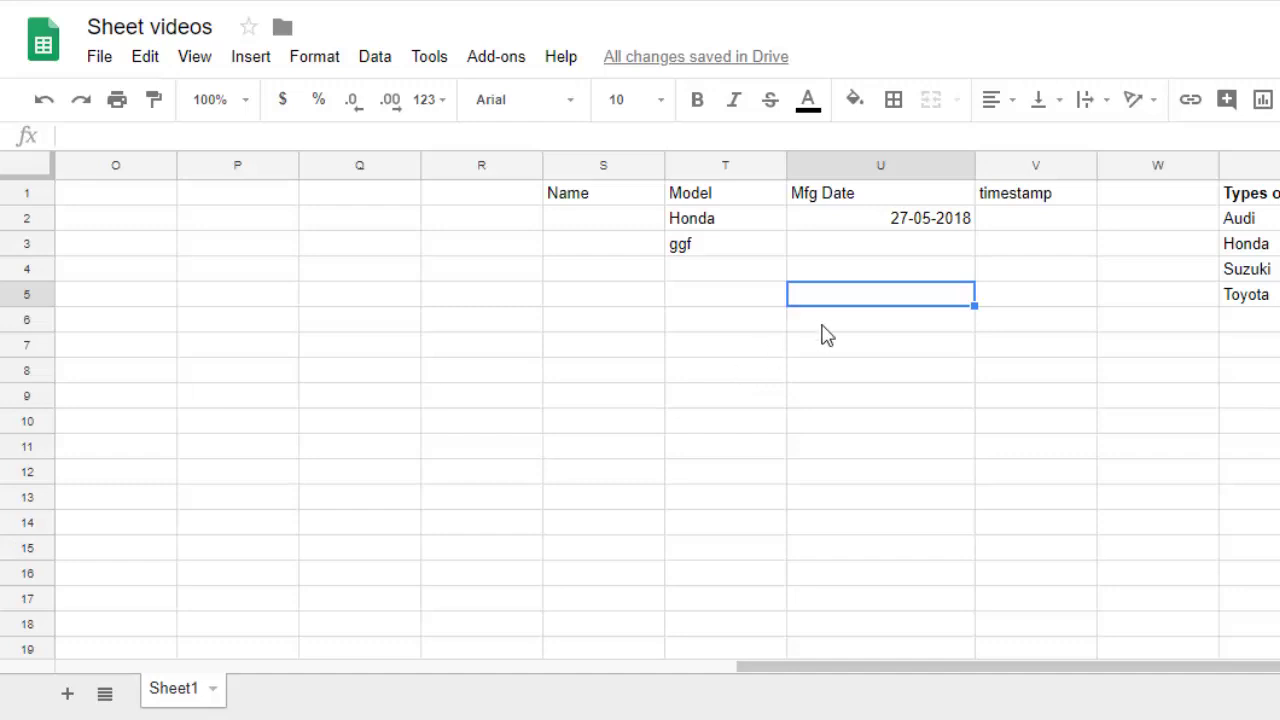
Step: Widen timestamp column V and enter =now() in V3, showing 5/27/2018 10:21:46
click(916, 247)
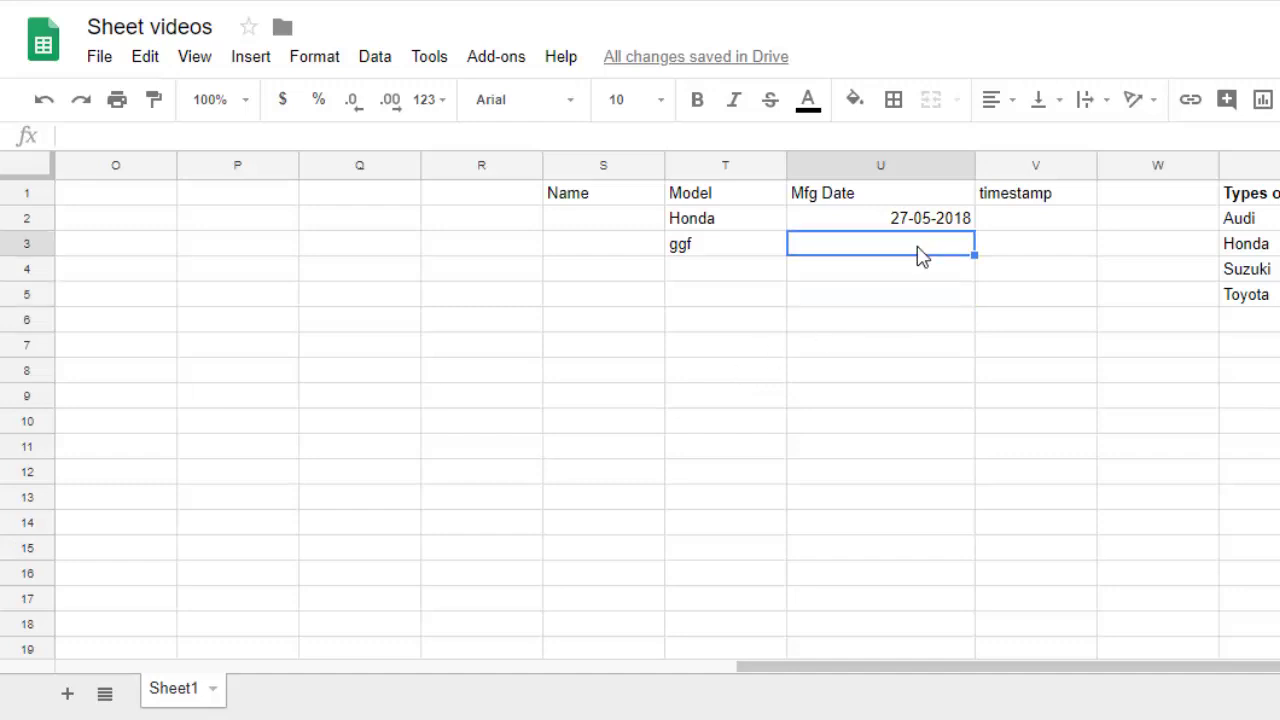
click(1066, 250)
drag(1096, 164, 1138, 164)
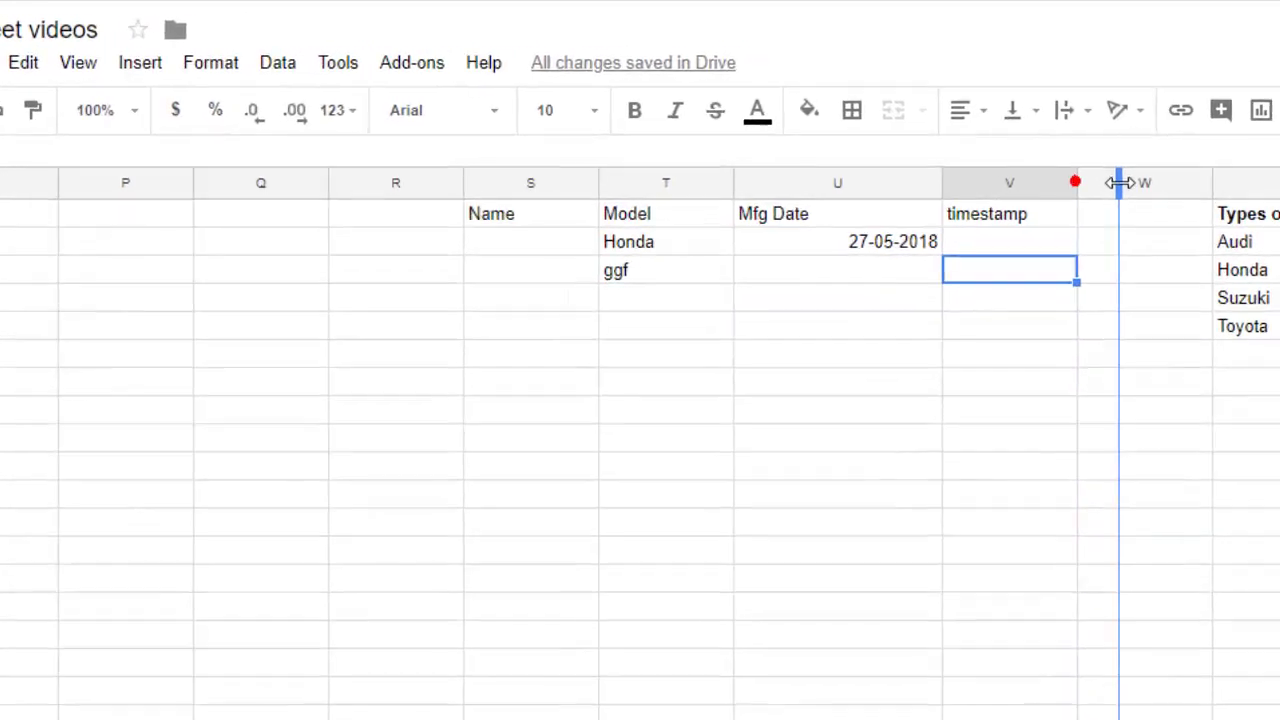
double_click(1060, 245)
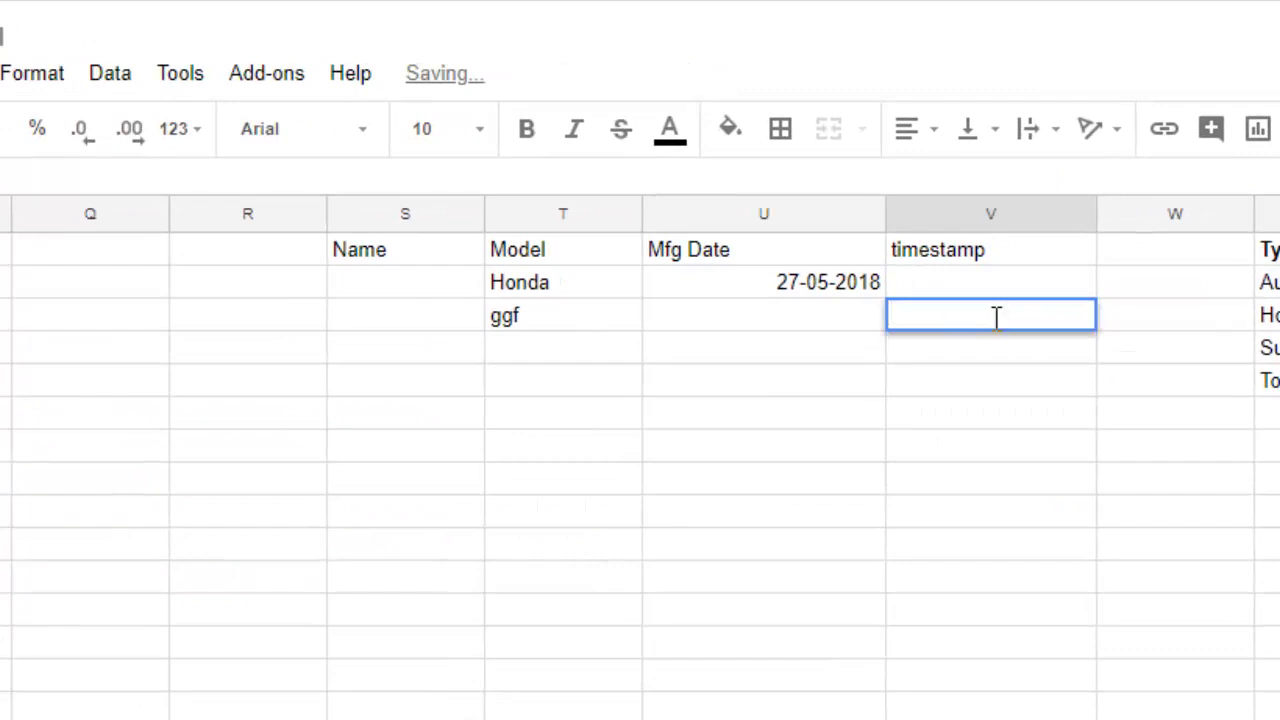
text(=now())
key(Return)
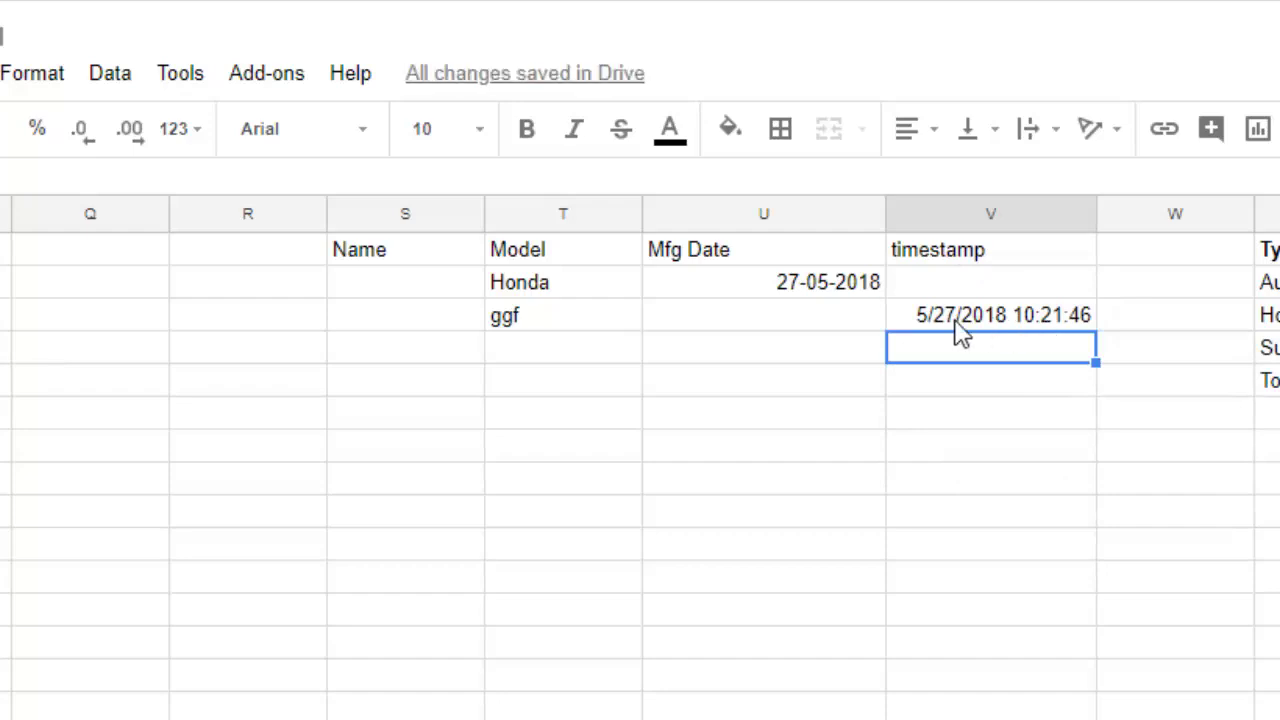
Step: With V3 selected, open More date and time formats from the Format number options
click(955, 318)
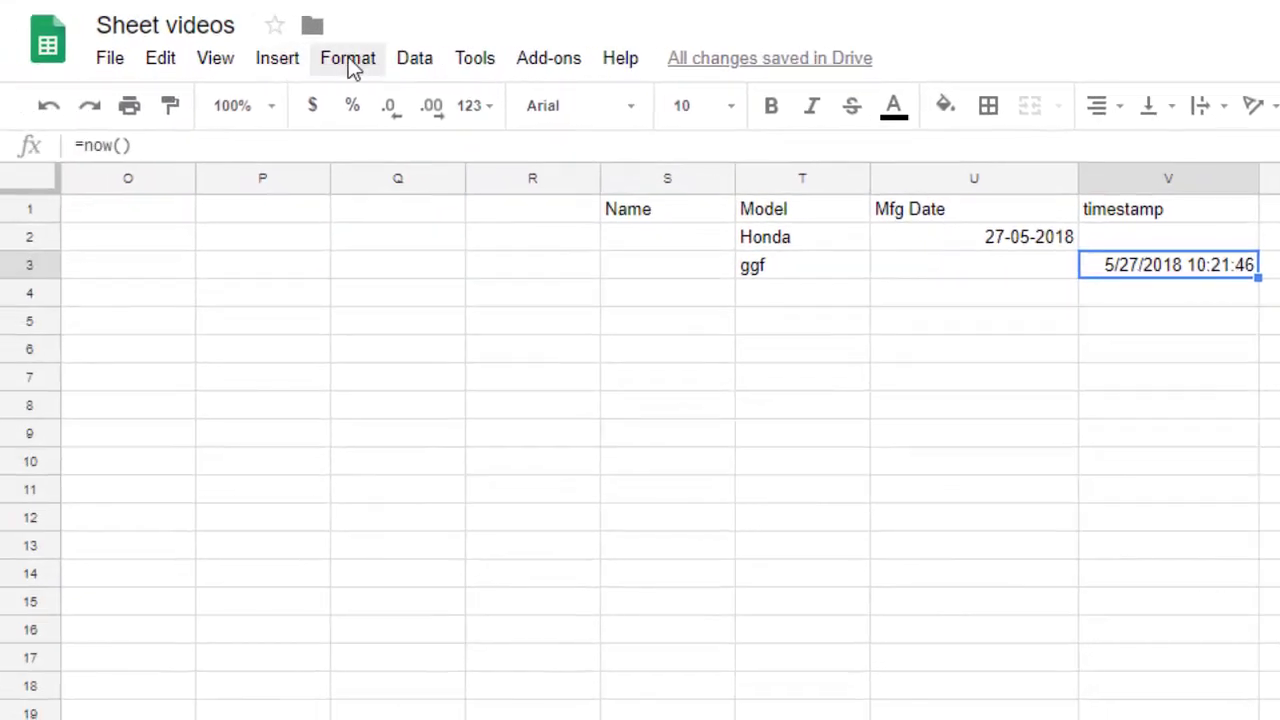
click(348, 60)
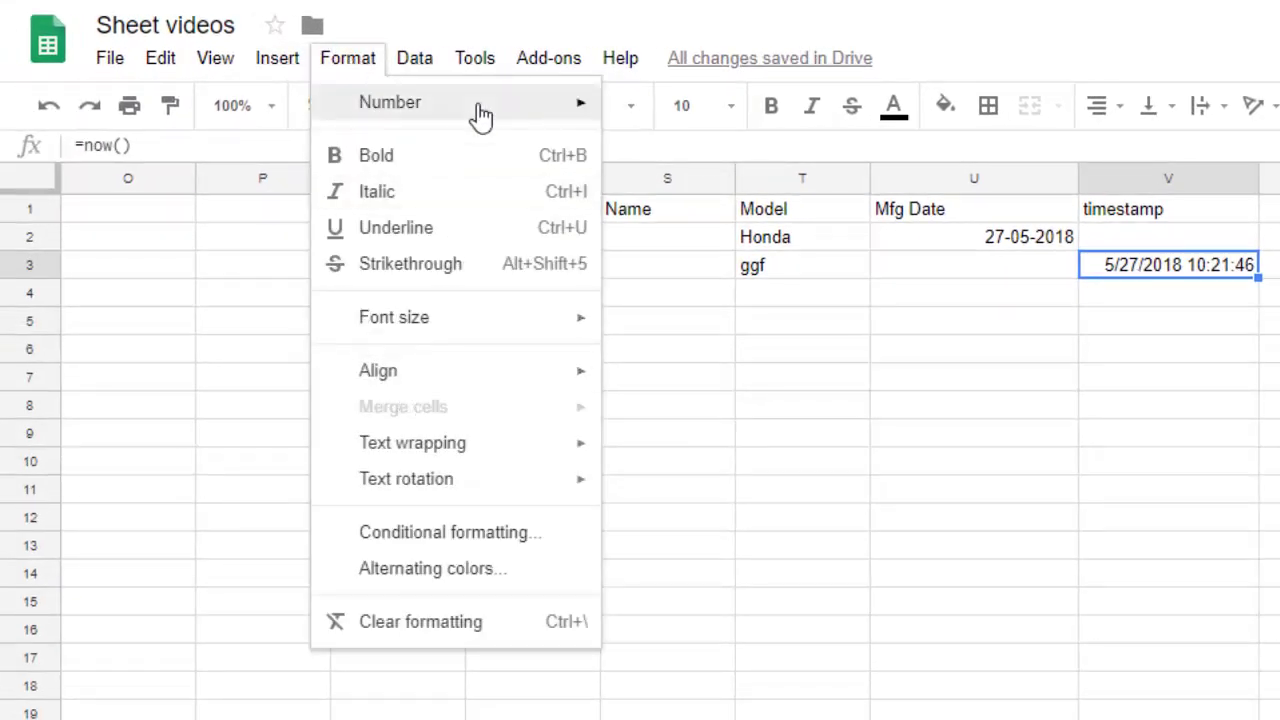
mouse_move(400, 91)
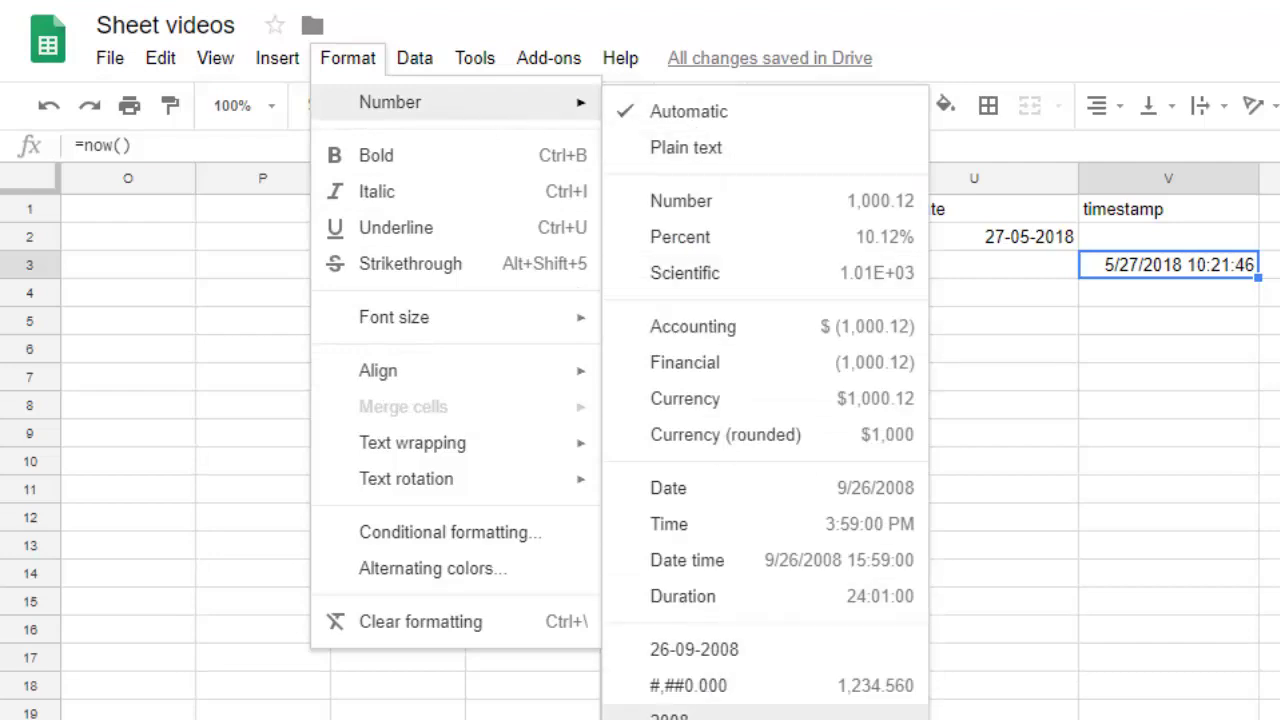
mouse_move(629, 677)
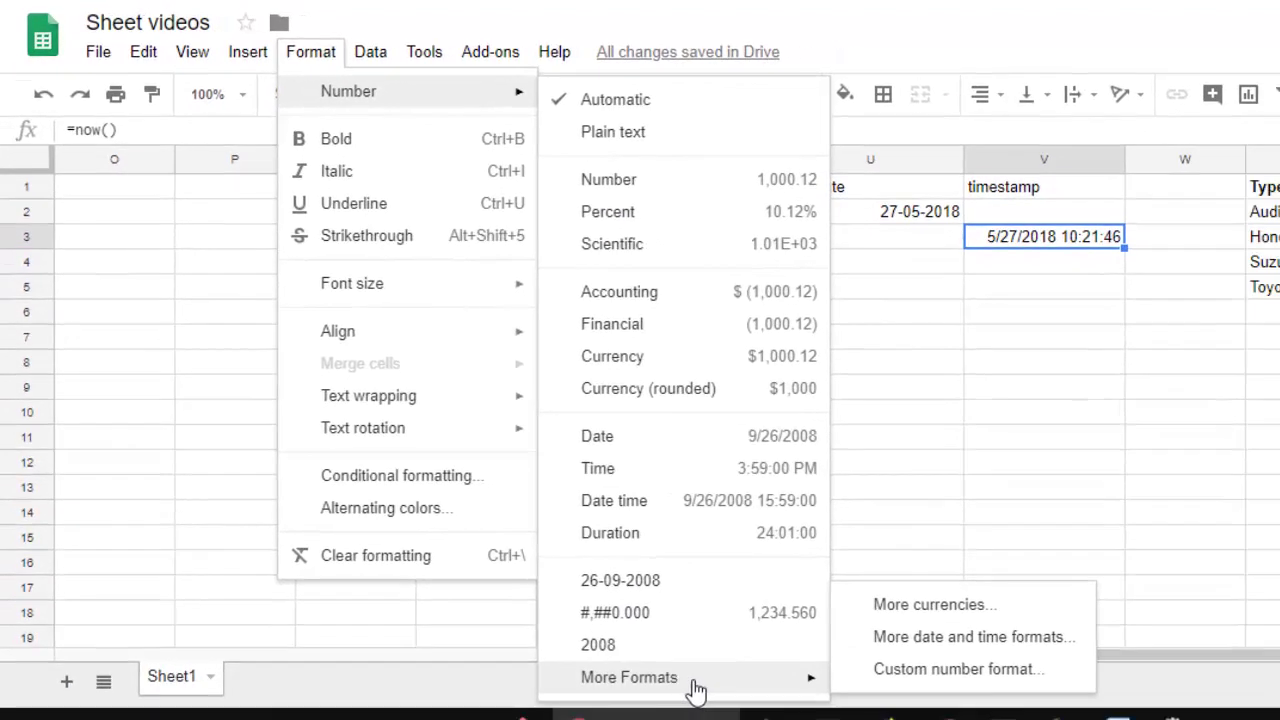
click(965, 640)
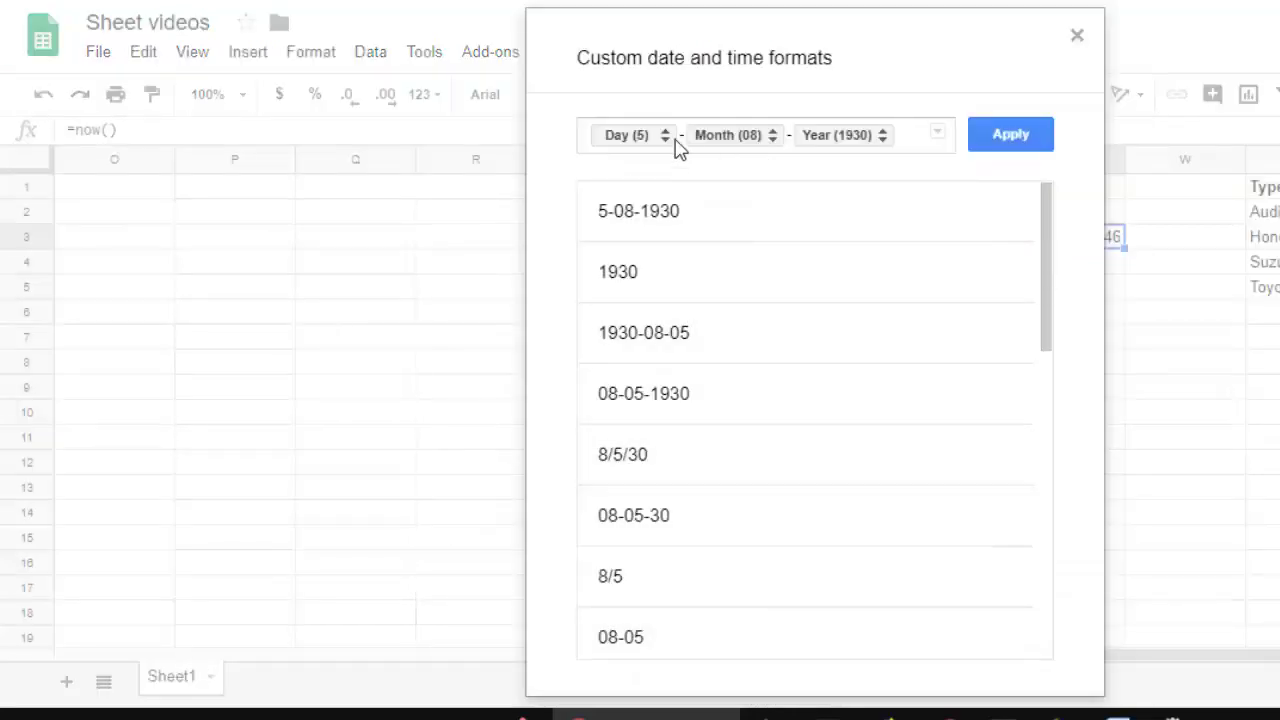
Step: Try several date presets and settle on the 08-05-1930 month-day-year pattern
drag(859, 20, 500, 5)
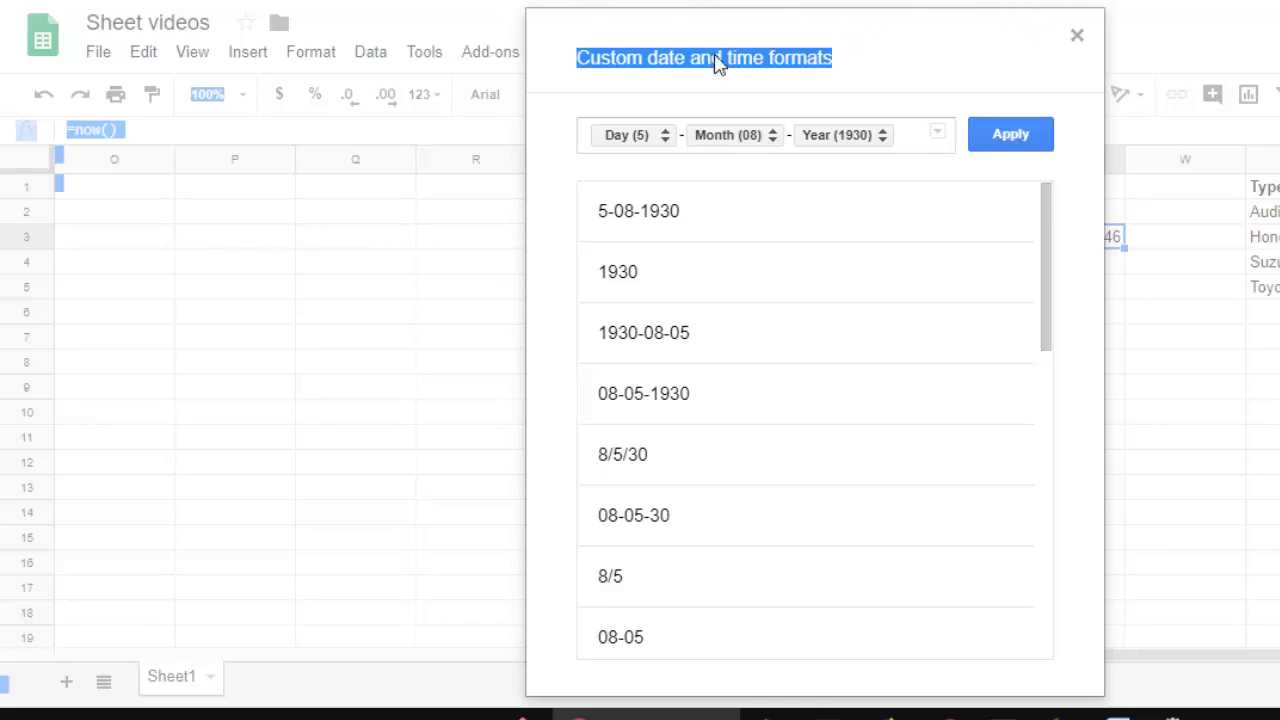
click(650, 104)
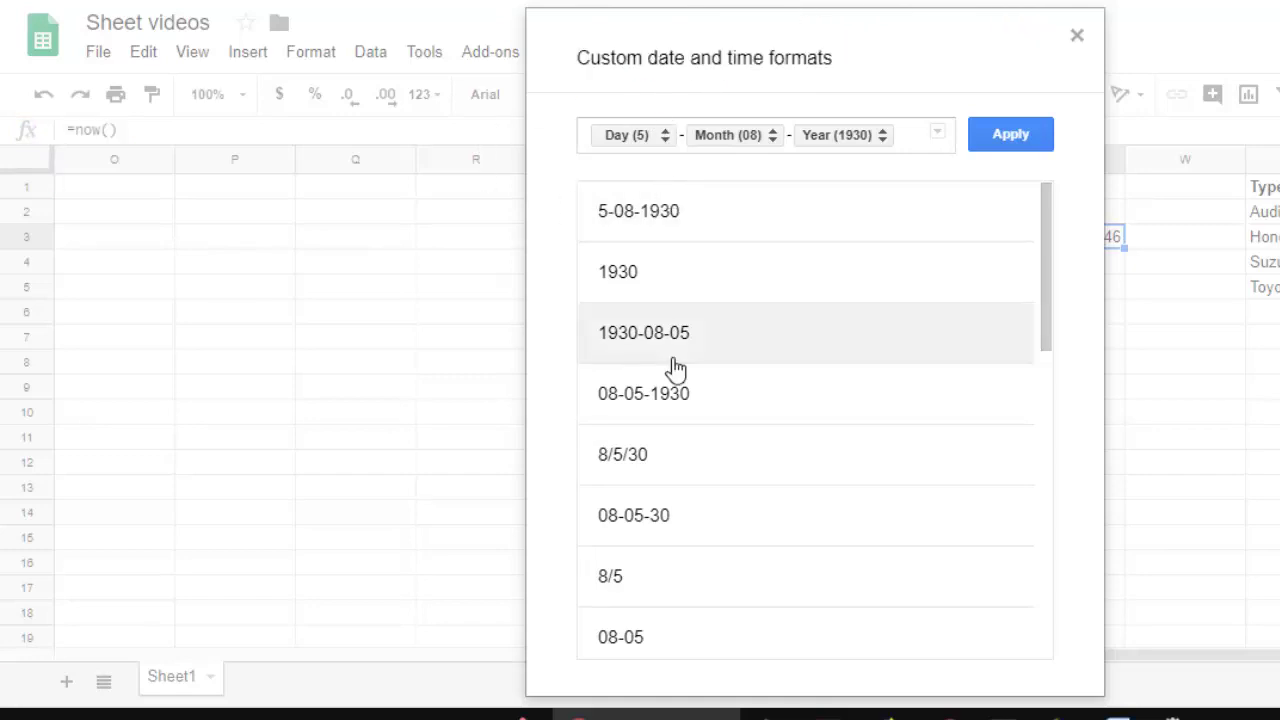
click(676, 415)
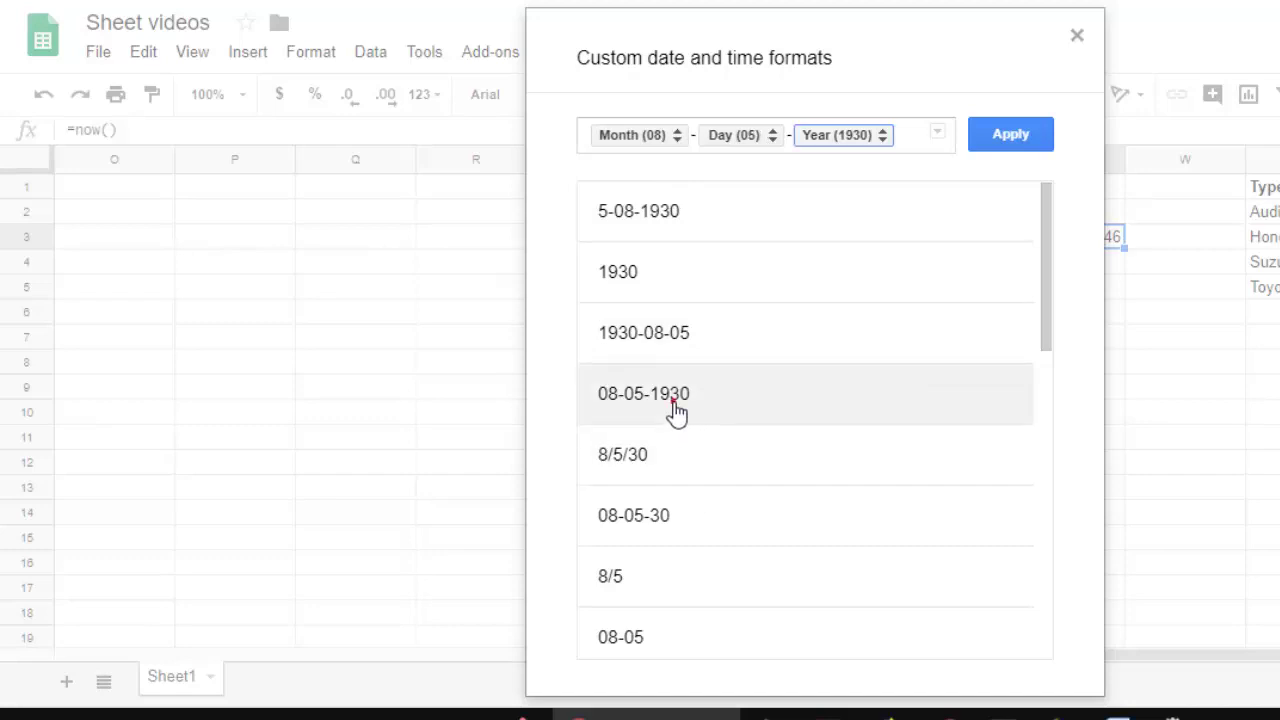
click(658, 468)
click(674, 566)
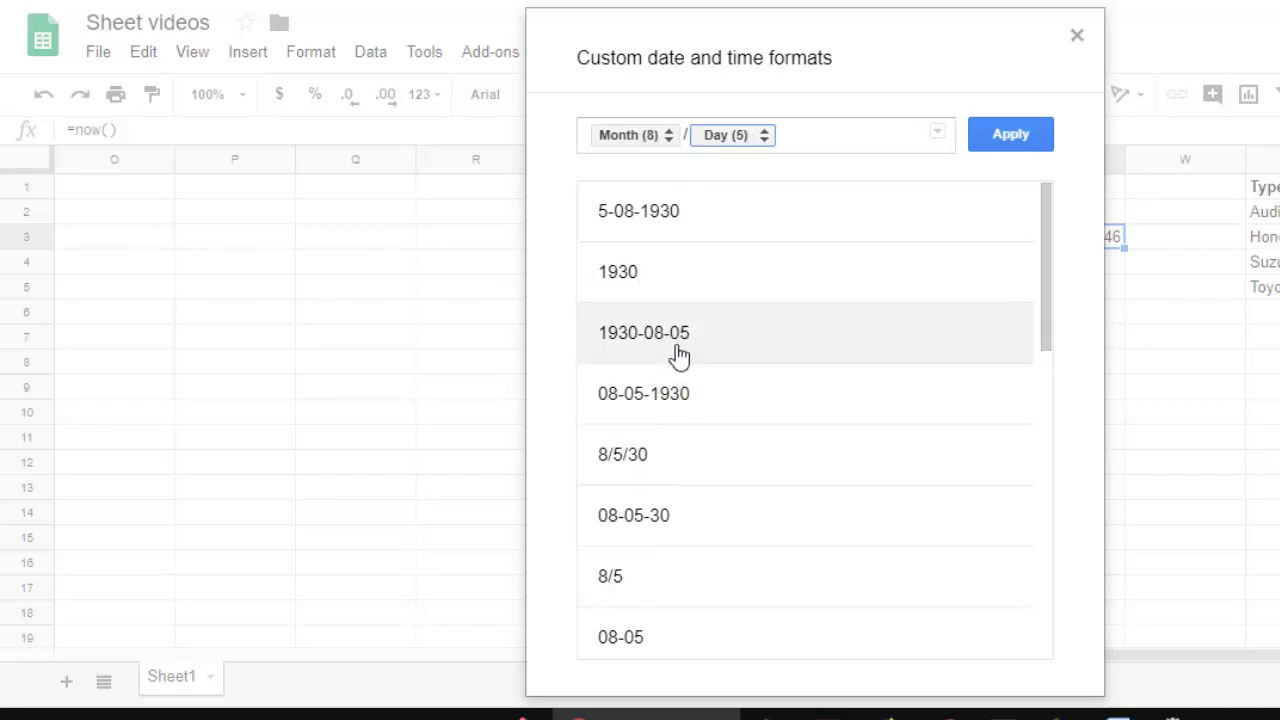
click(677, 412)
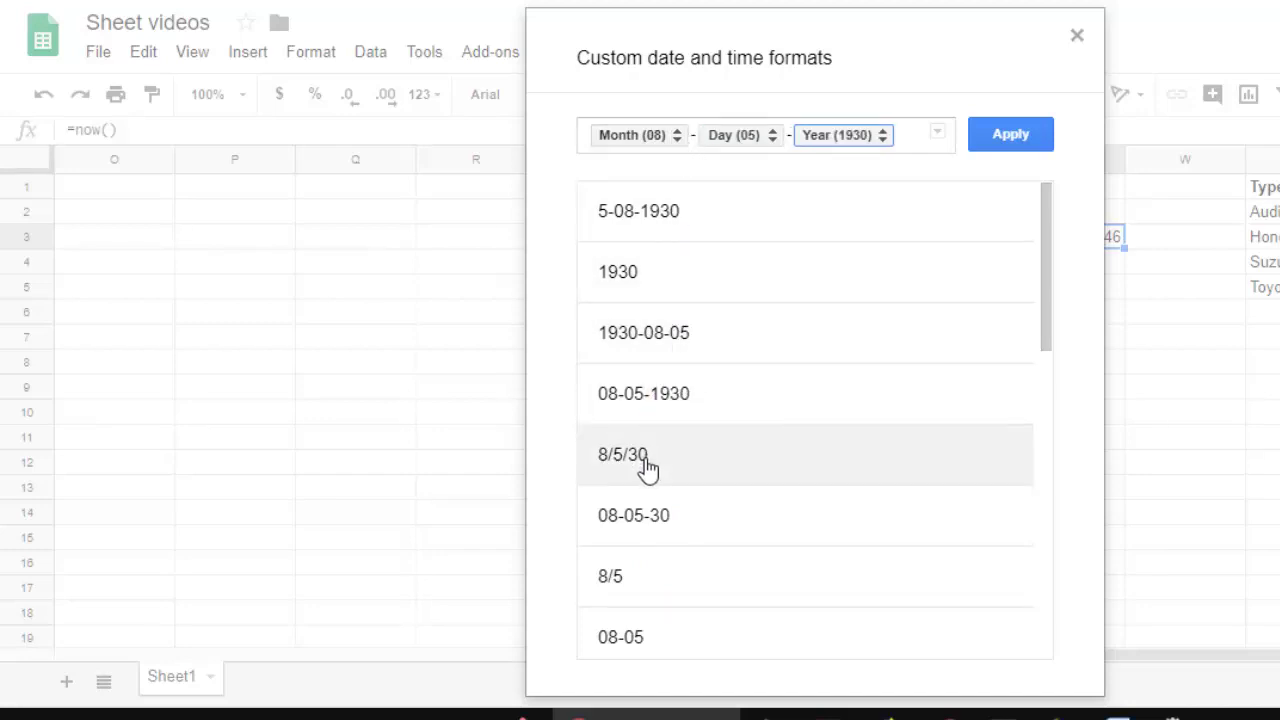
Step: Use '/' separators and show the month and day as full names
click(692, 133)
text(/)
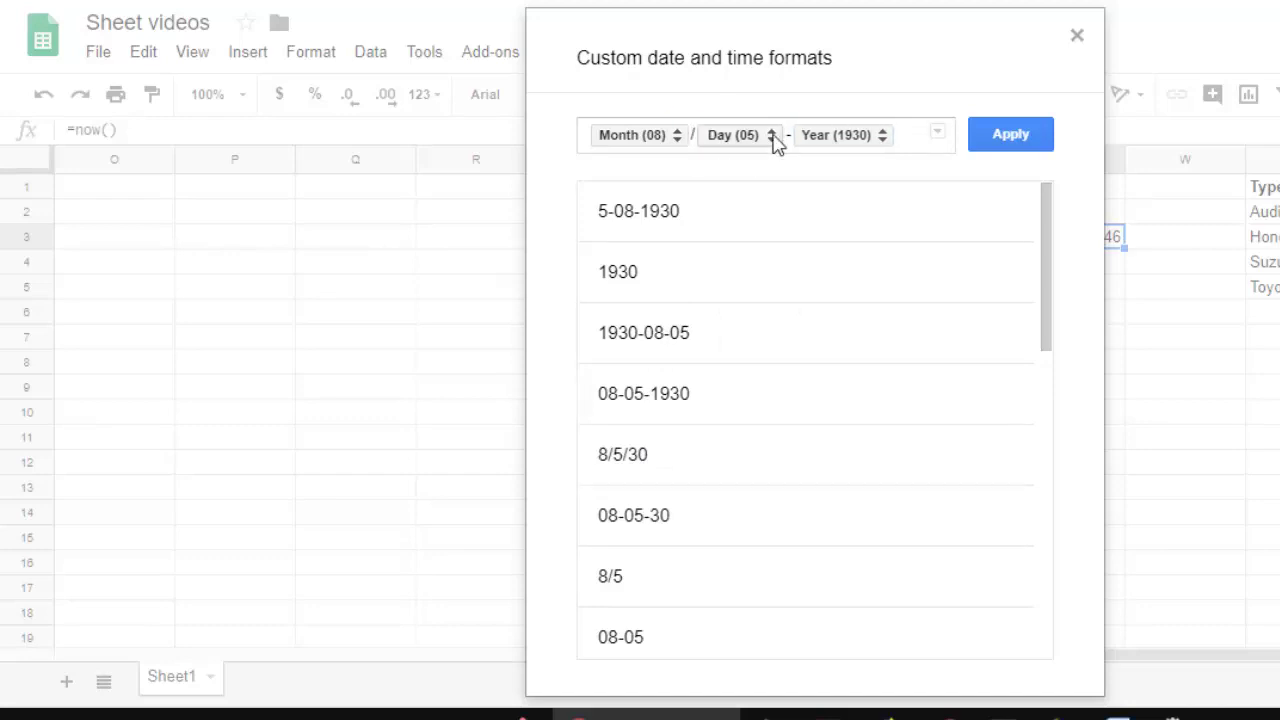
text(/)
click(658, 140)
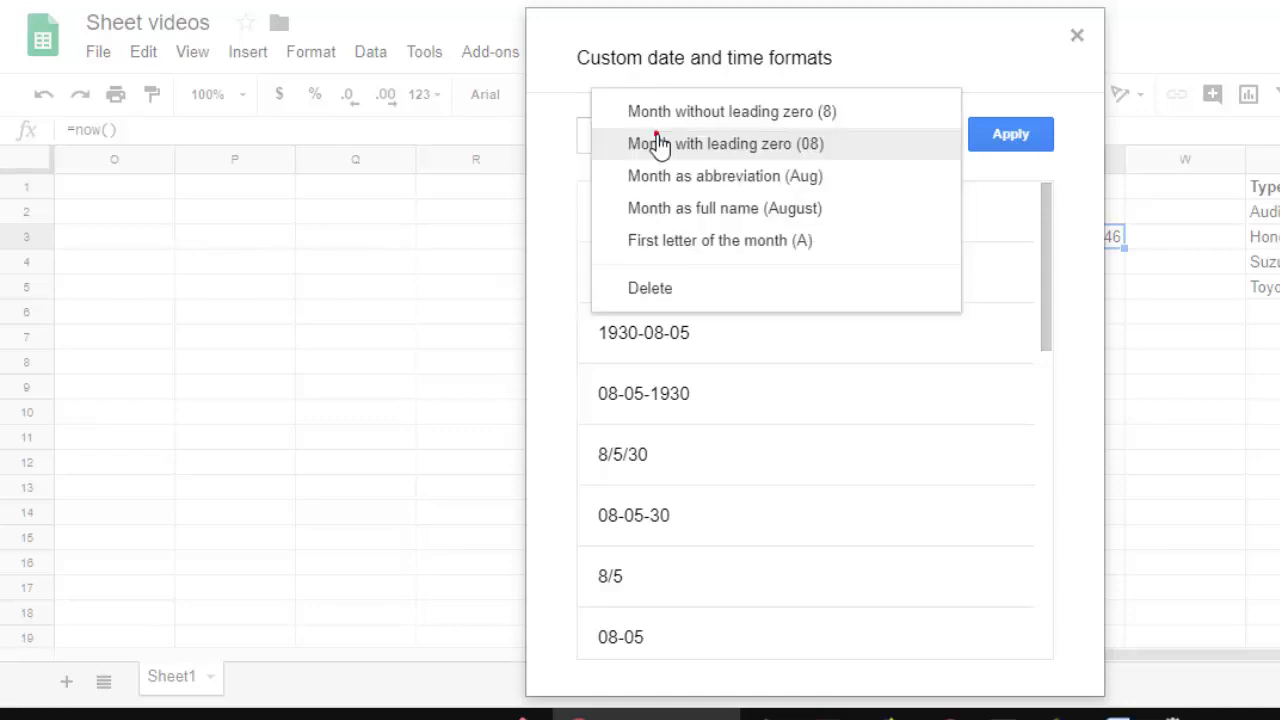
click(792, 210)
click(776, 140)
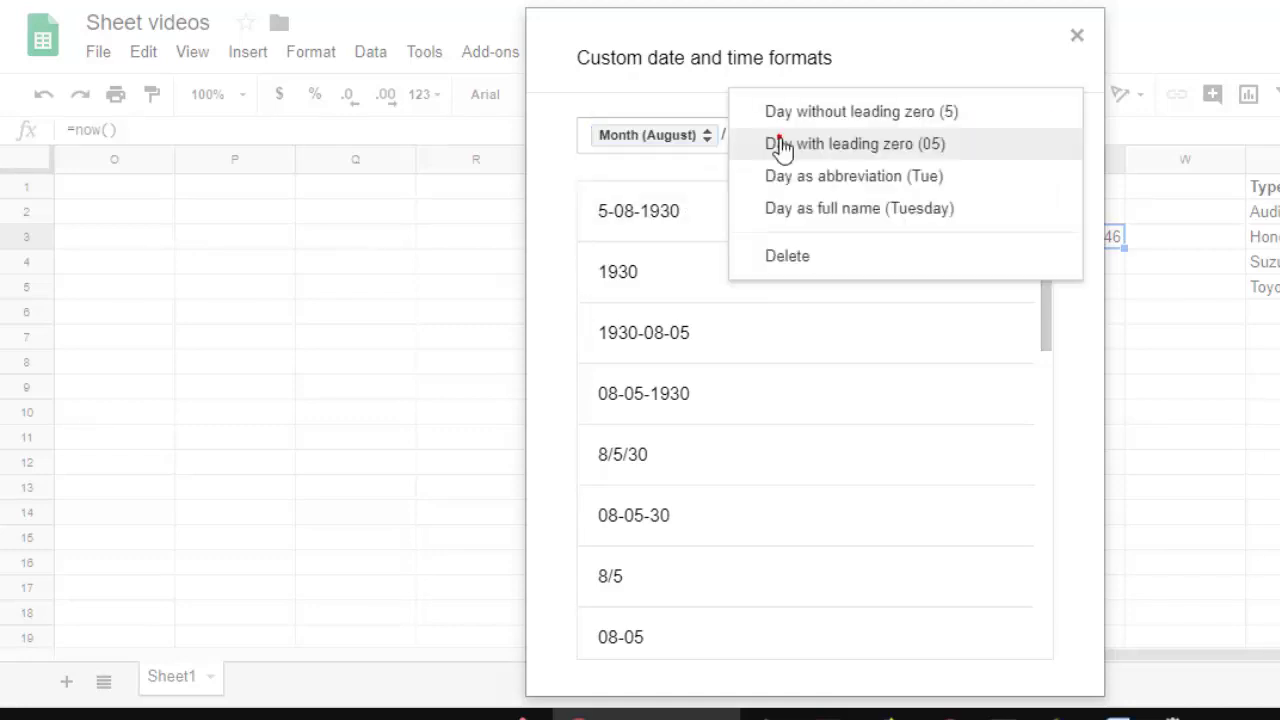
click(857, 210)
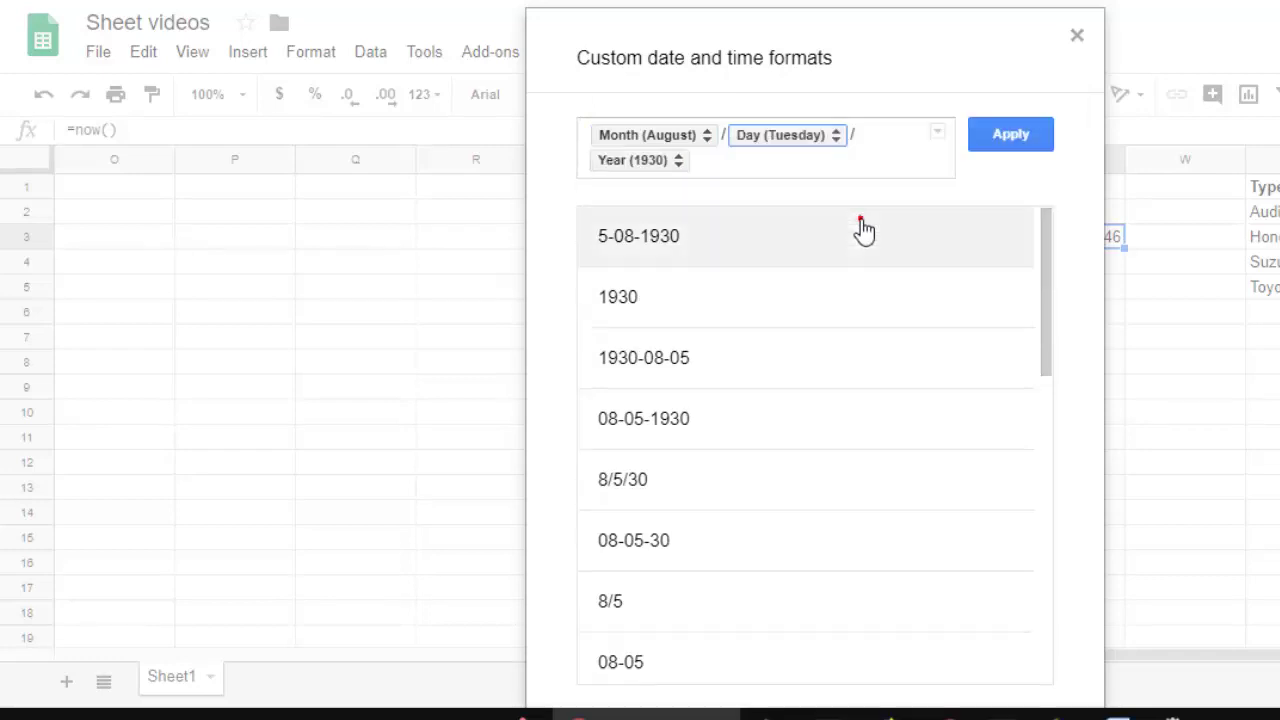
Step: Apply the May/Sunday/2018 format, then restart custom formats from the month-day-year preset
click(1012, 136)
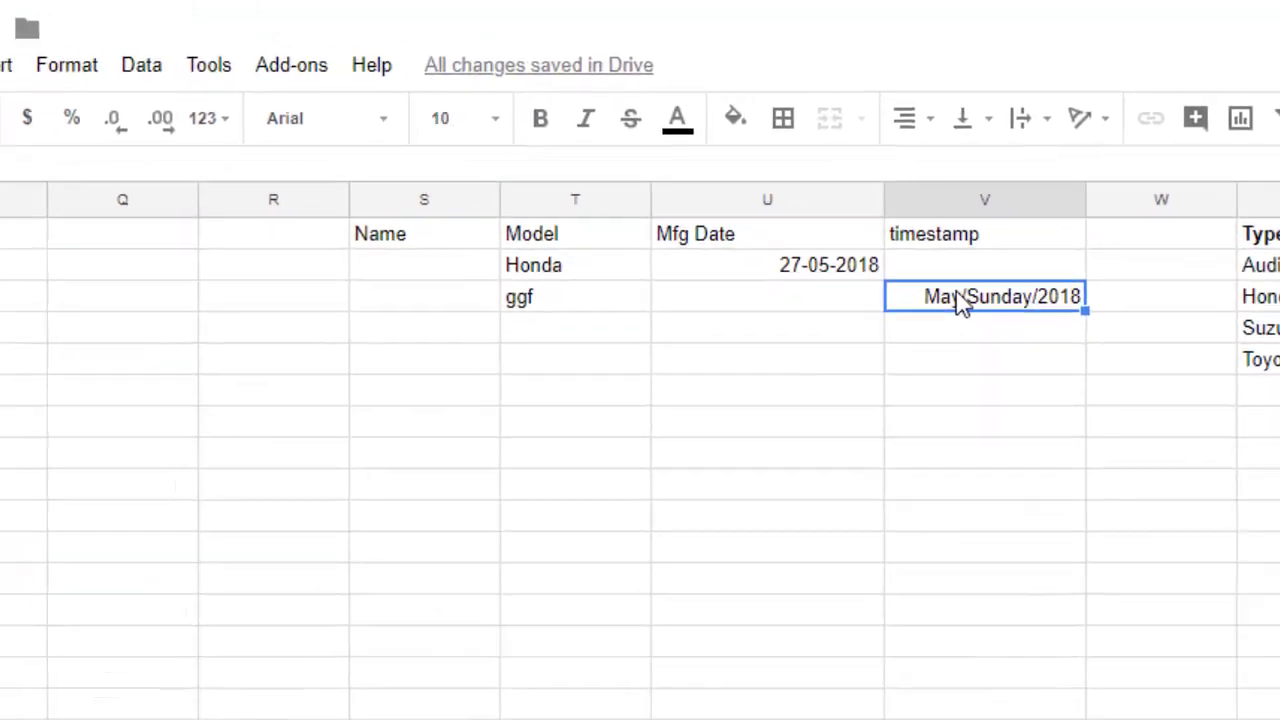
click(306, 55)
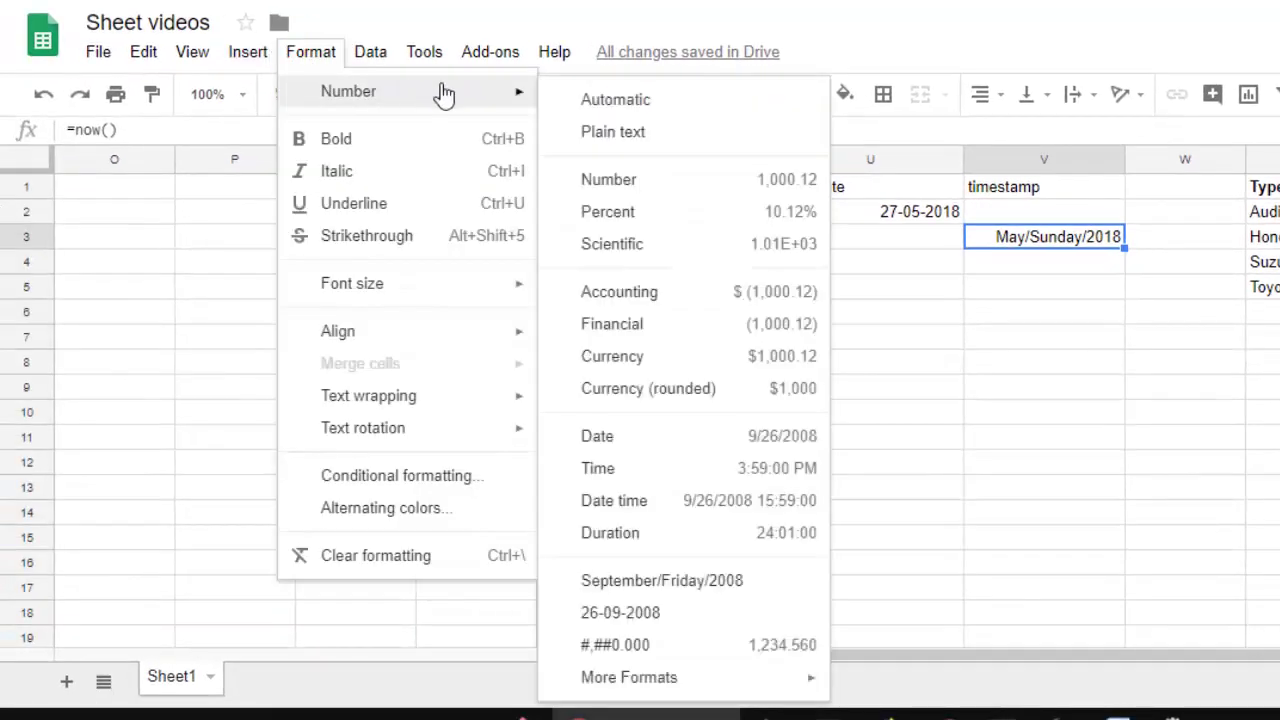
mouse_move(629, 677)
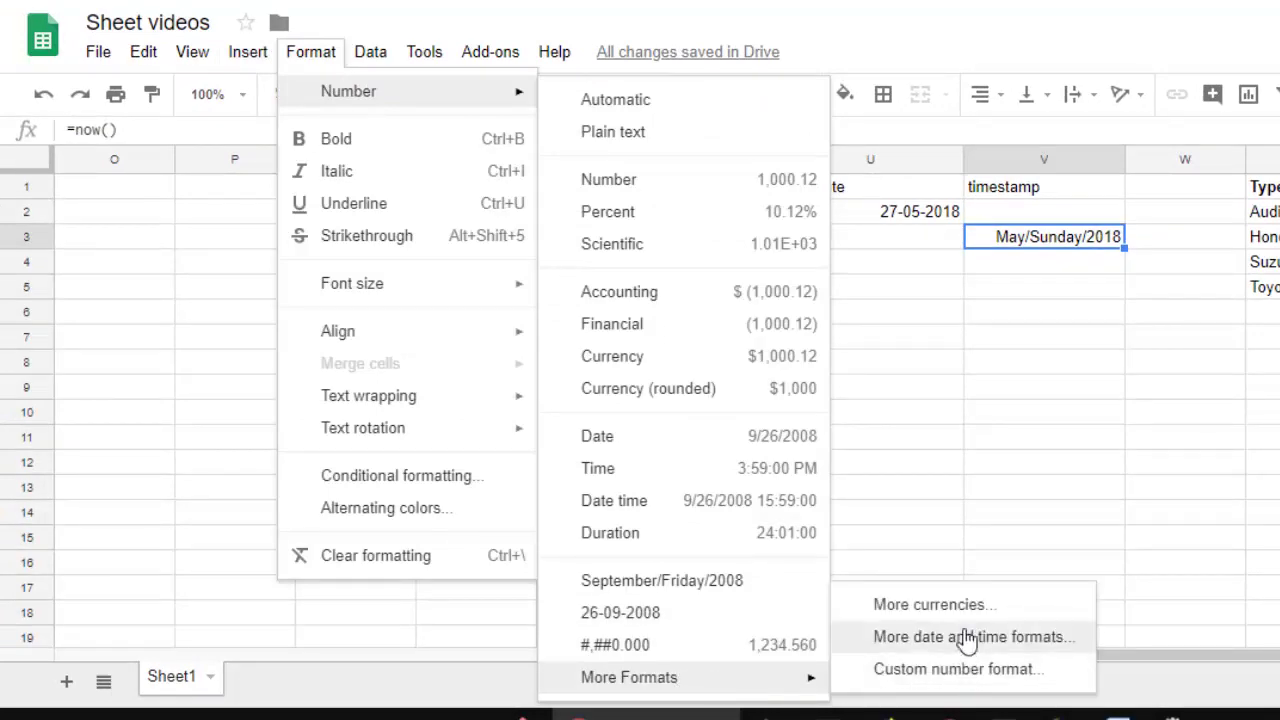
click(958, 638)
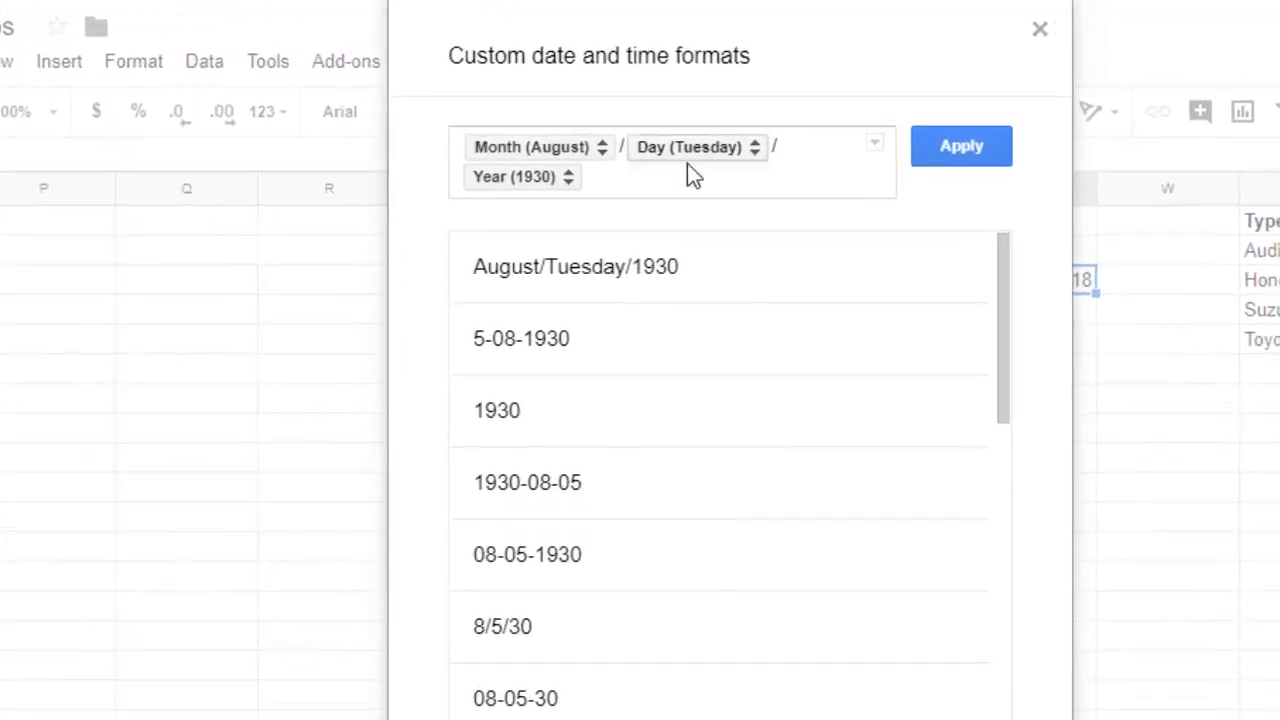
click(530, 530)
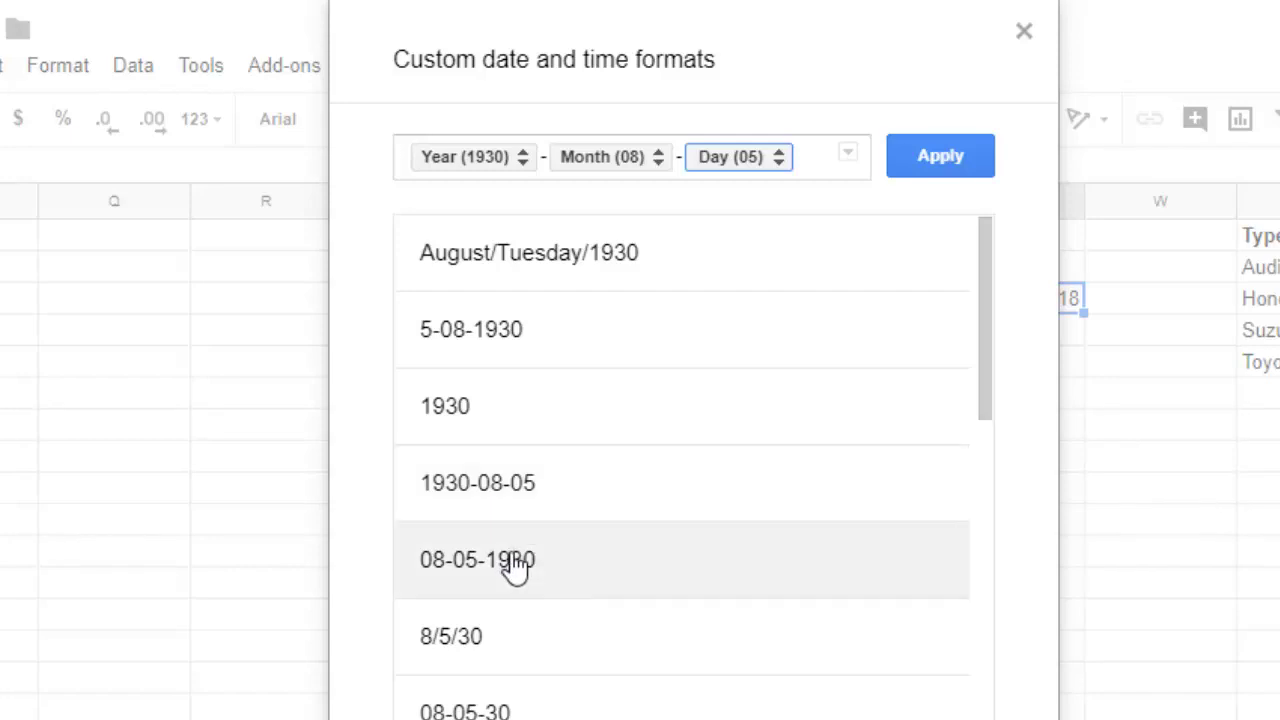
click(515, 565)
Step: Remove the leading month part and its dash, and add a month after the year
click(490, 160)
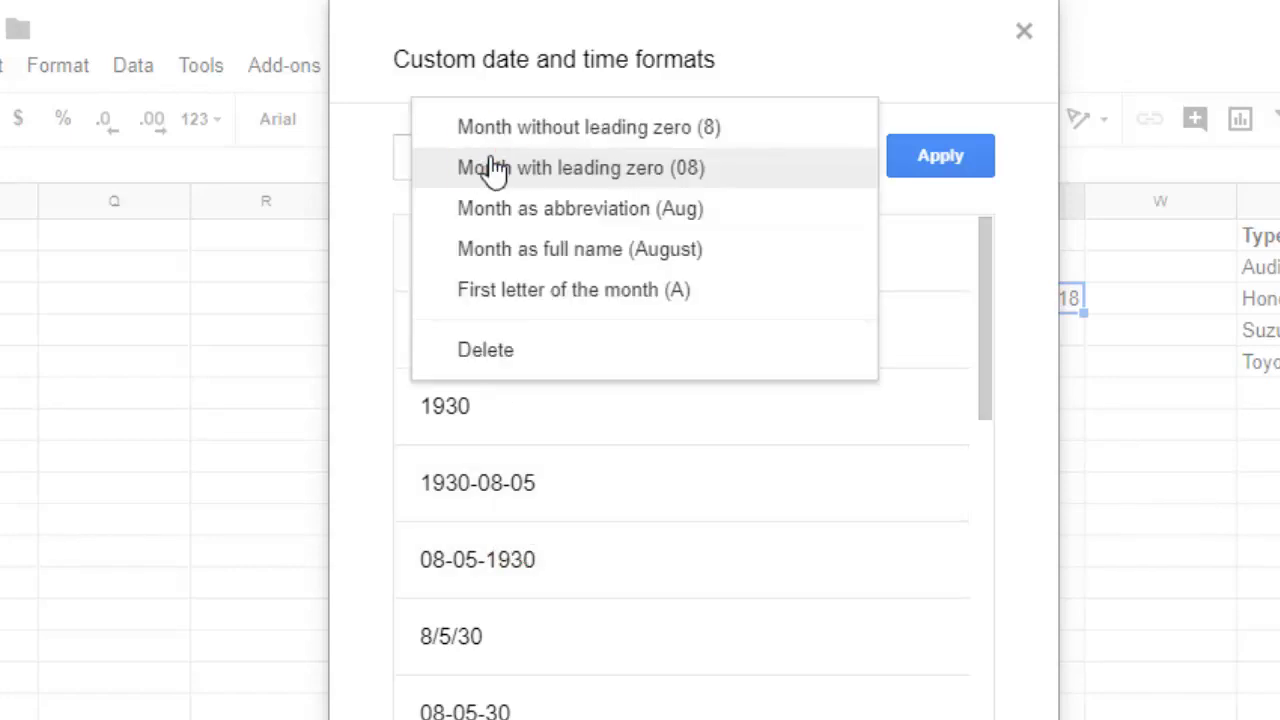
click(500, 352)
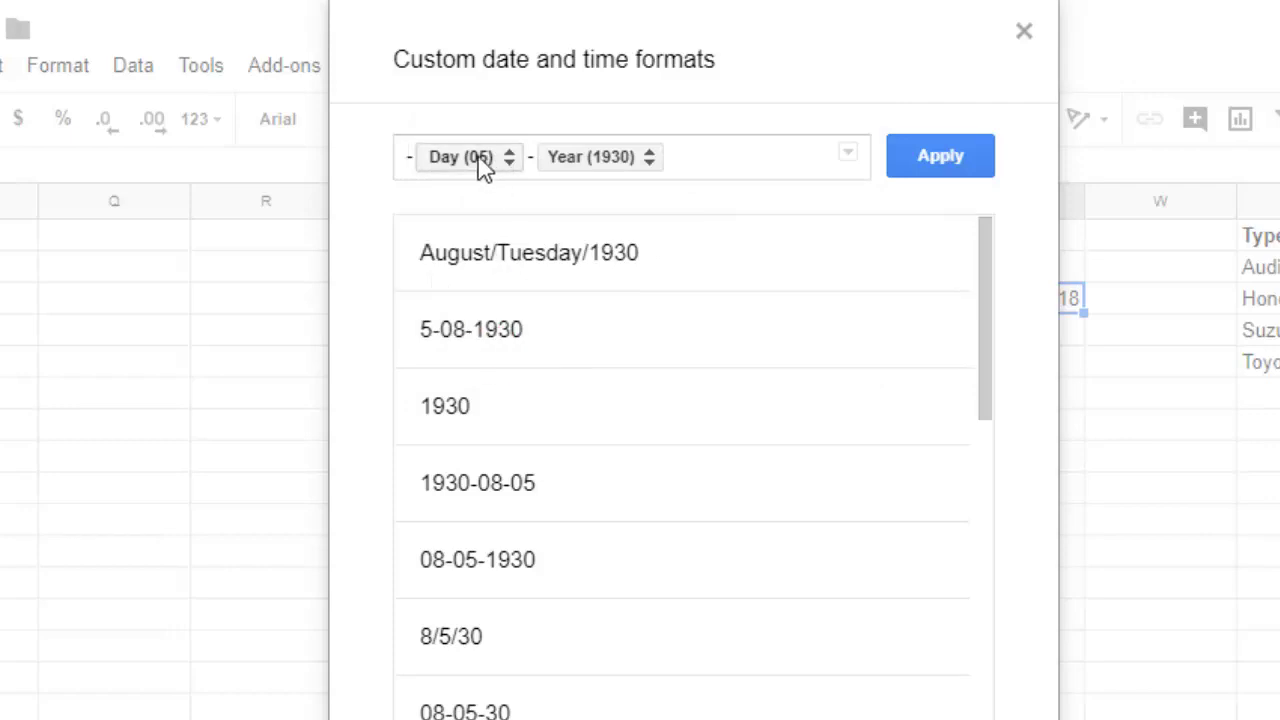
key(Delete)
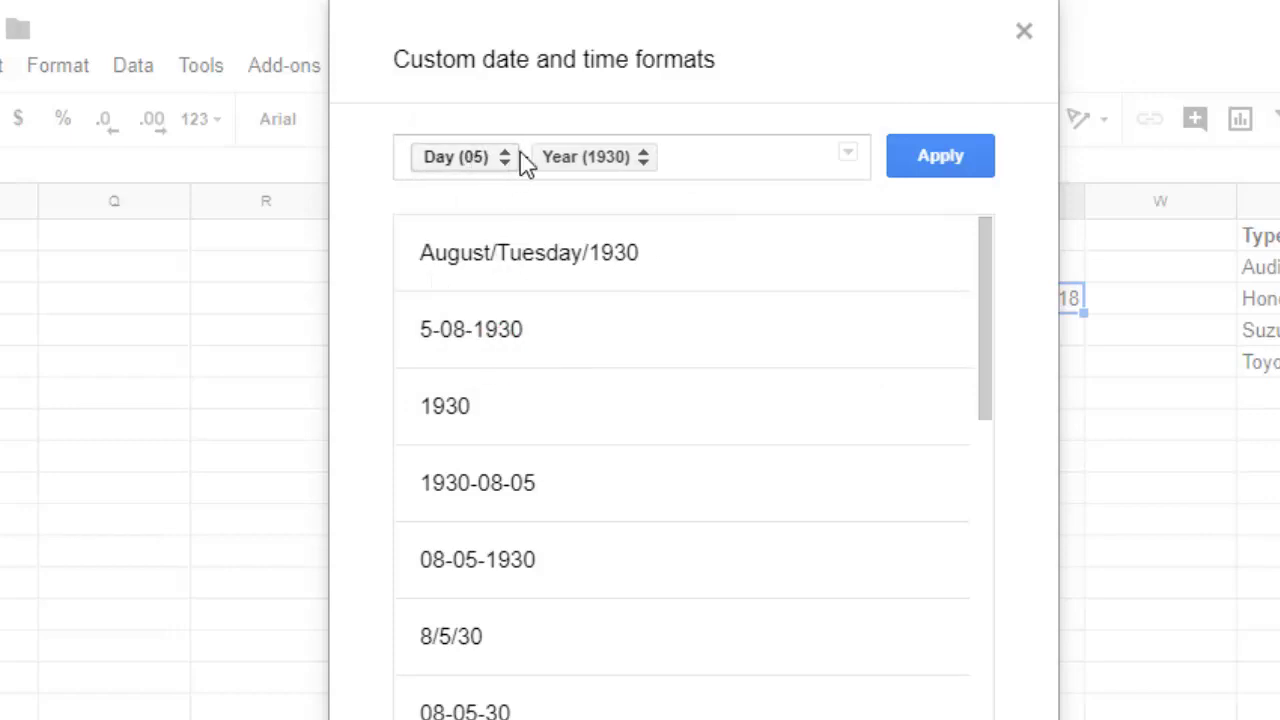
click(850, 153)
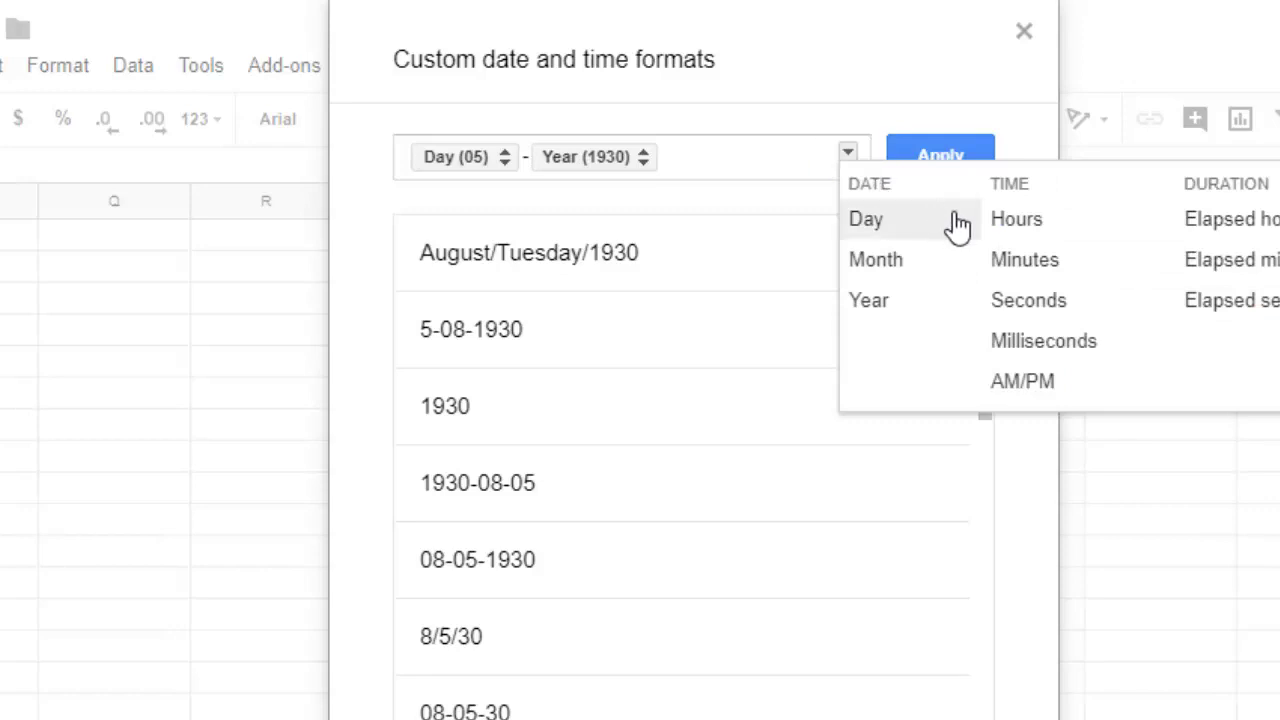
click(909, 263)
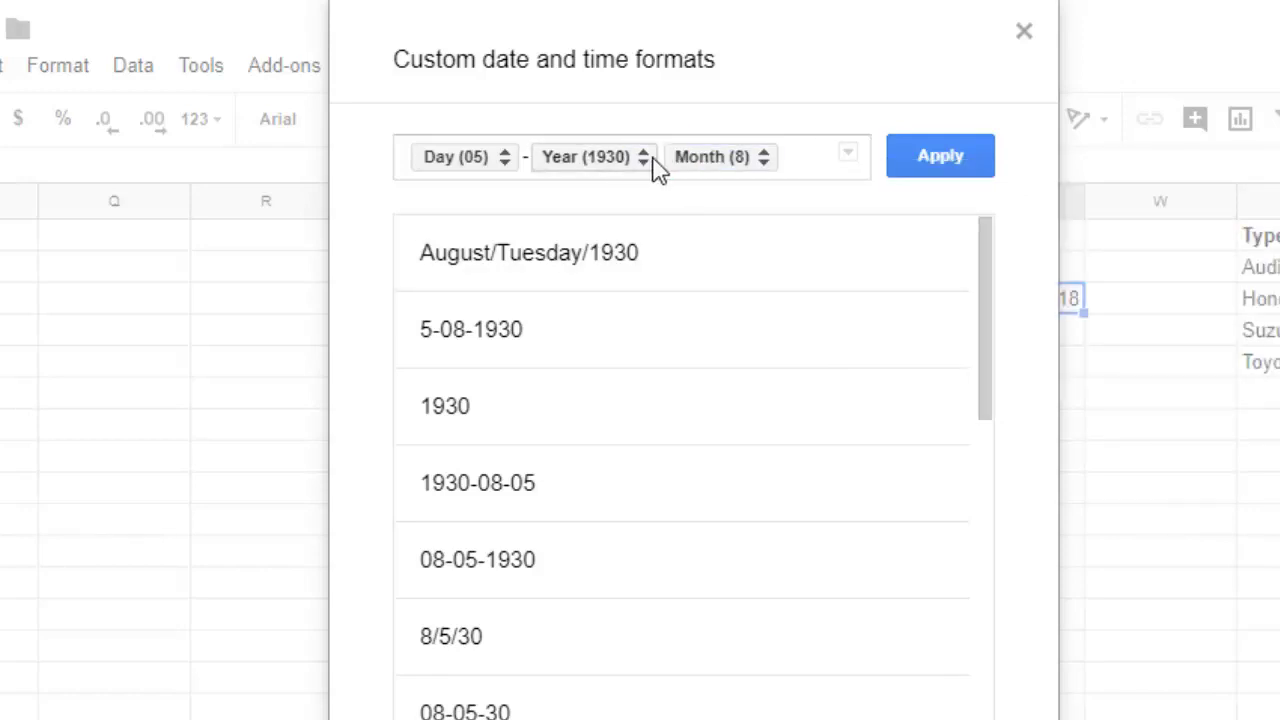
click(748, 160)
Step: Remove the year part and change the remaining separator to '/'
click(578, 168)
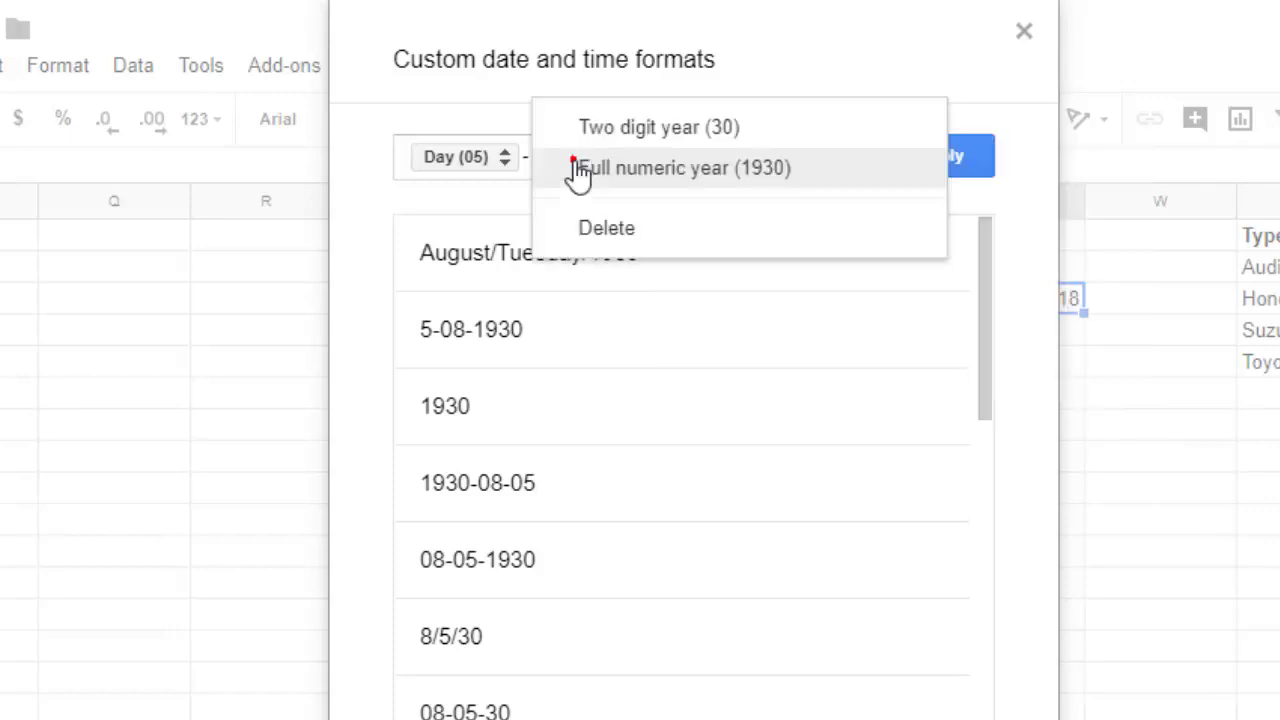
click(418, 160)
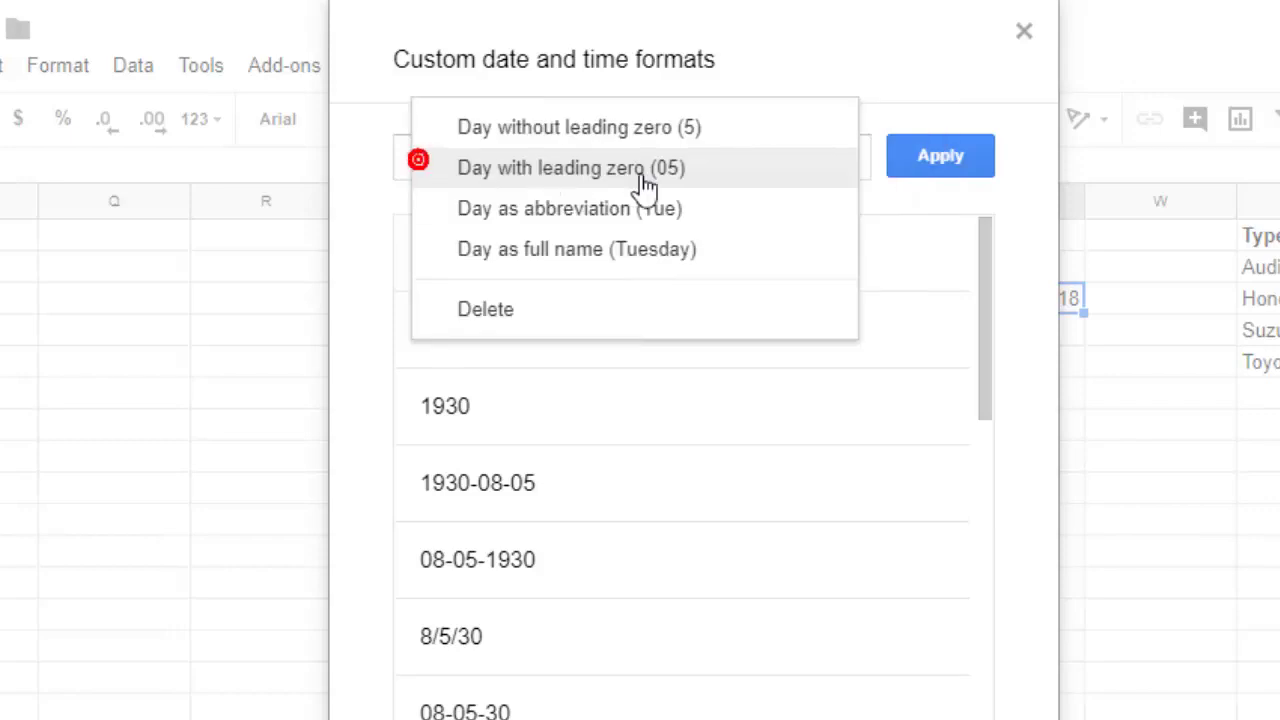
click(911, 69)
click(645, 162)
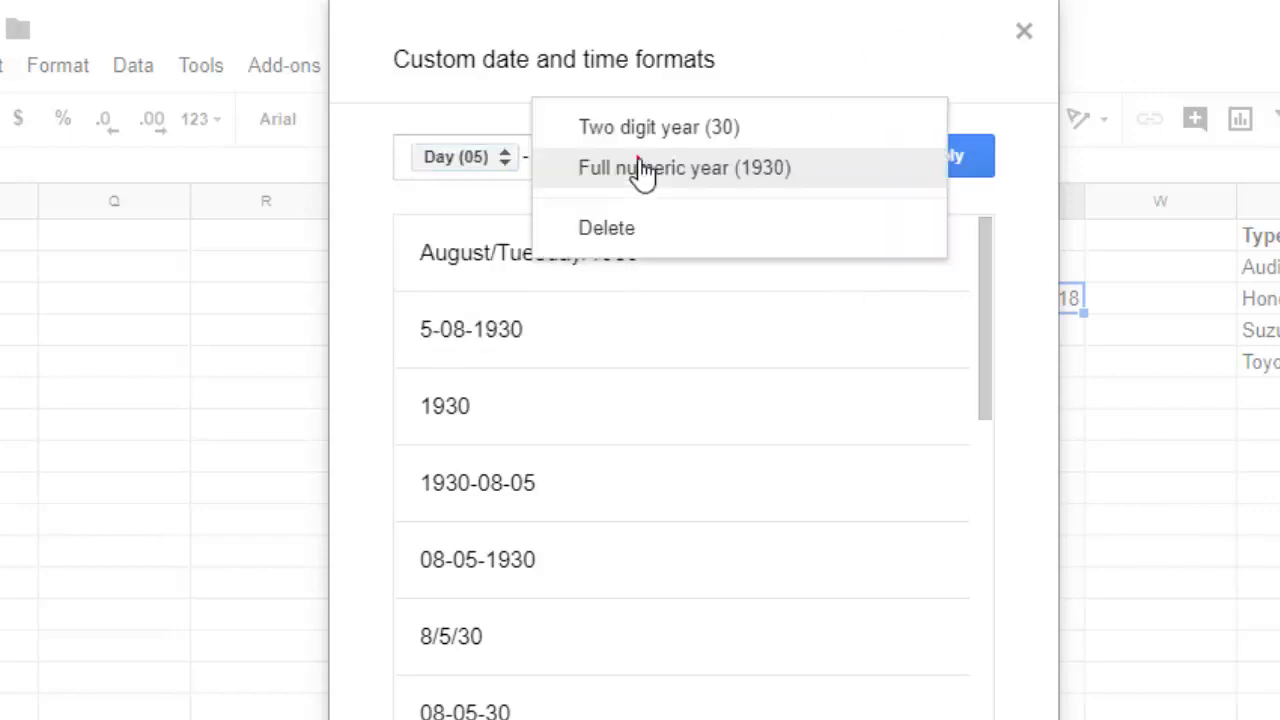
click(640, 230)
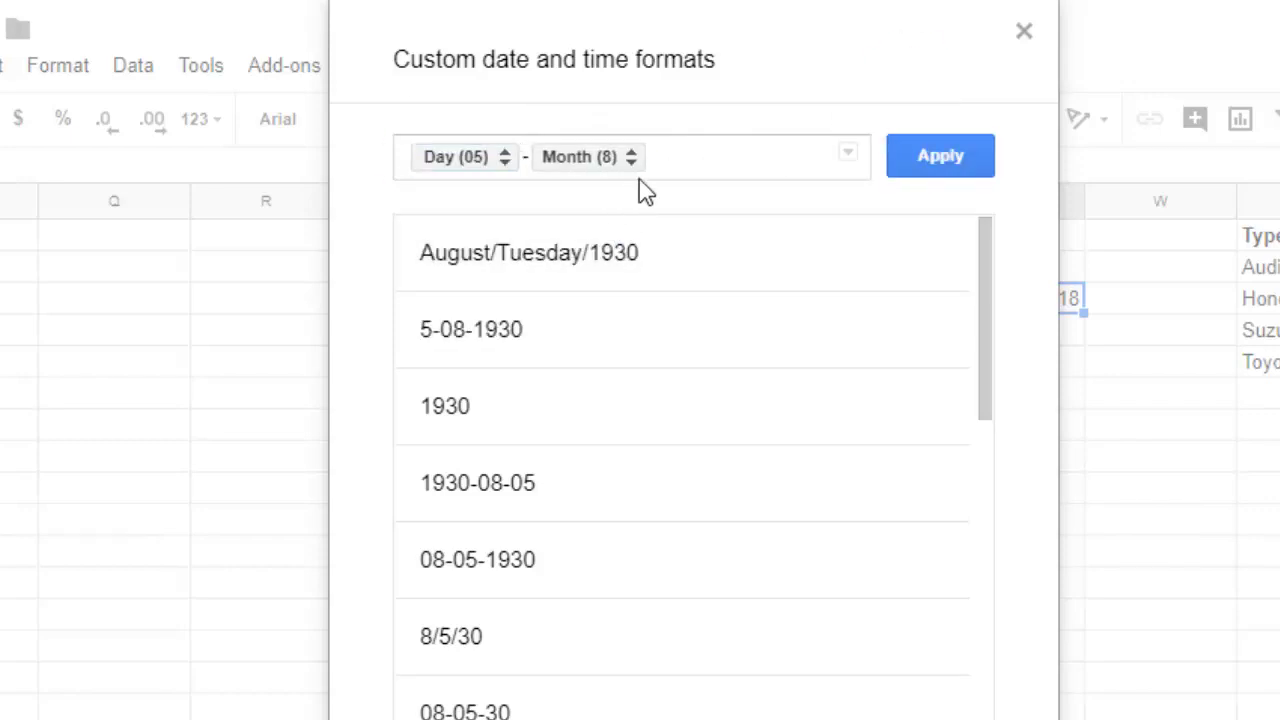
key(BackSpace)
text(/)
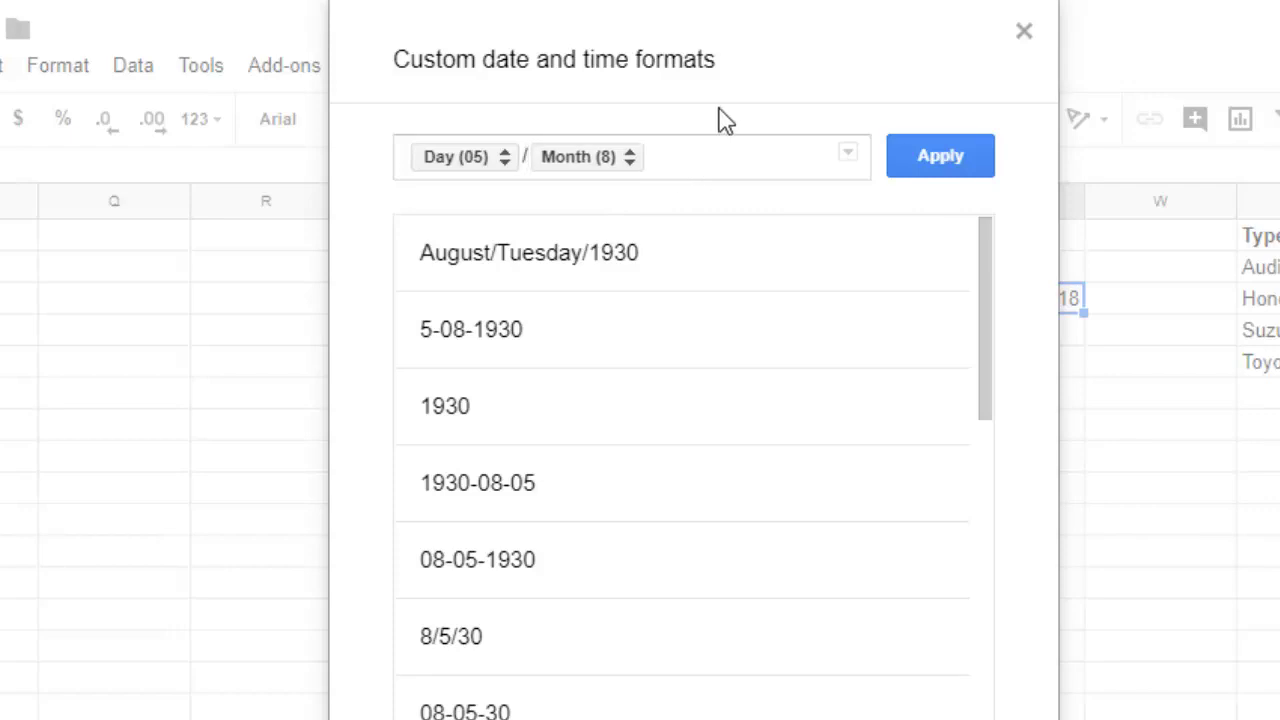
Step: Add a two-digit year at the end and apply the format so V3 reads 27/5/18
click(686, 150)
text(/)
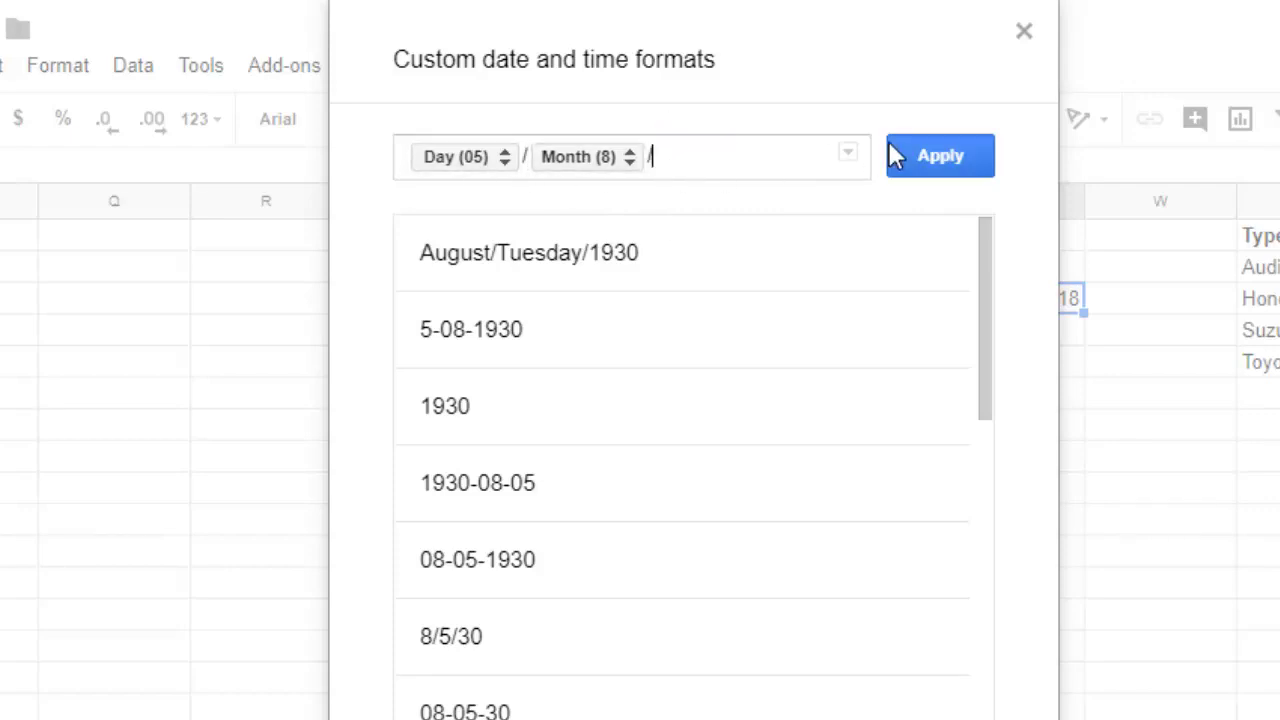
click(848, 153)
click(884, 305)
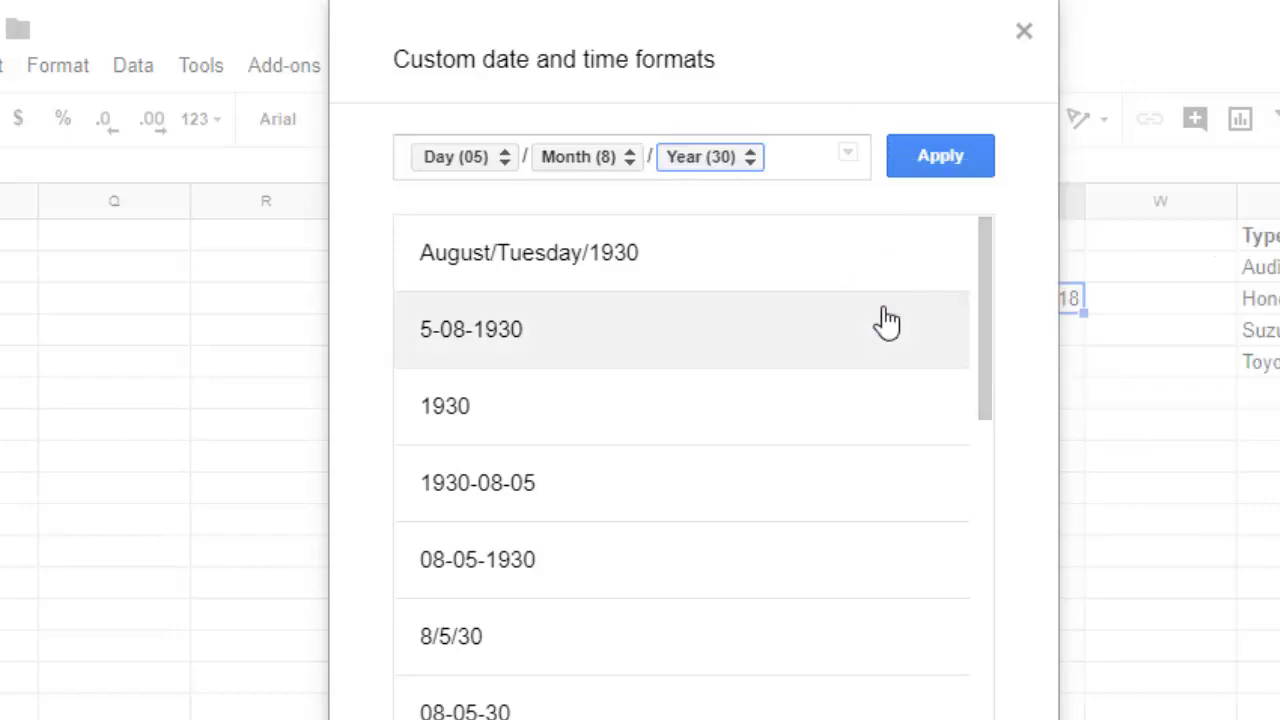
click(491, 160)
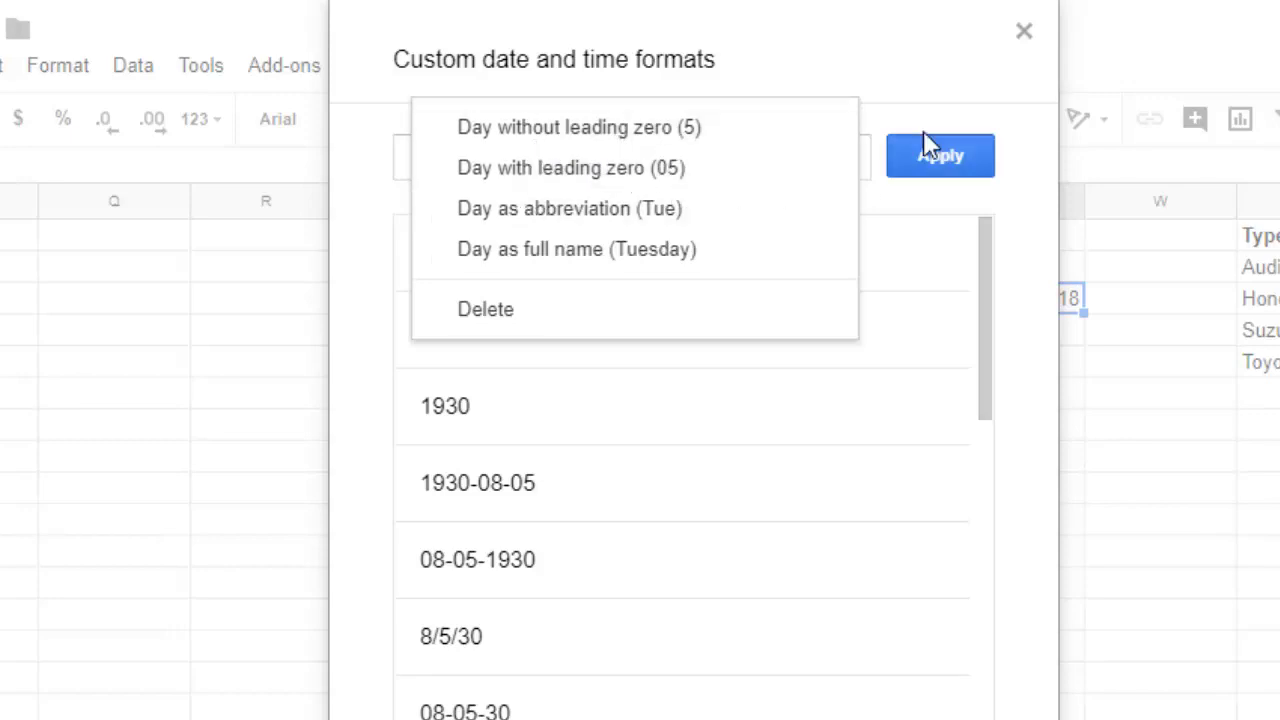
click(955, 80)
click(940, 157)
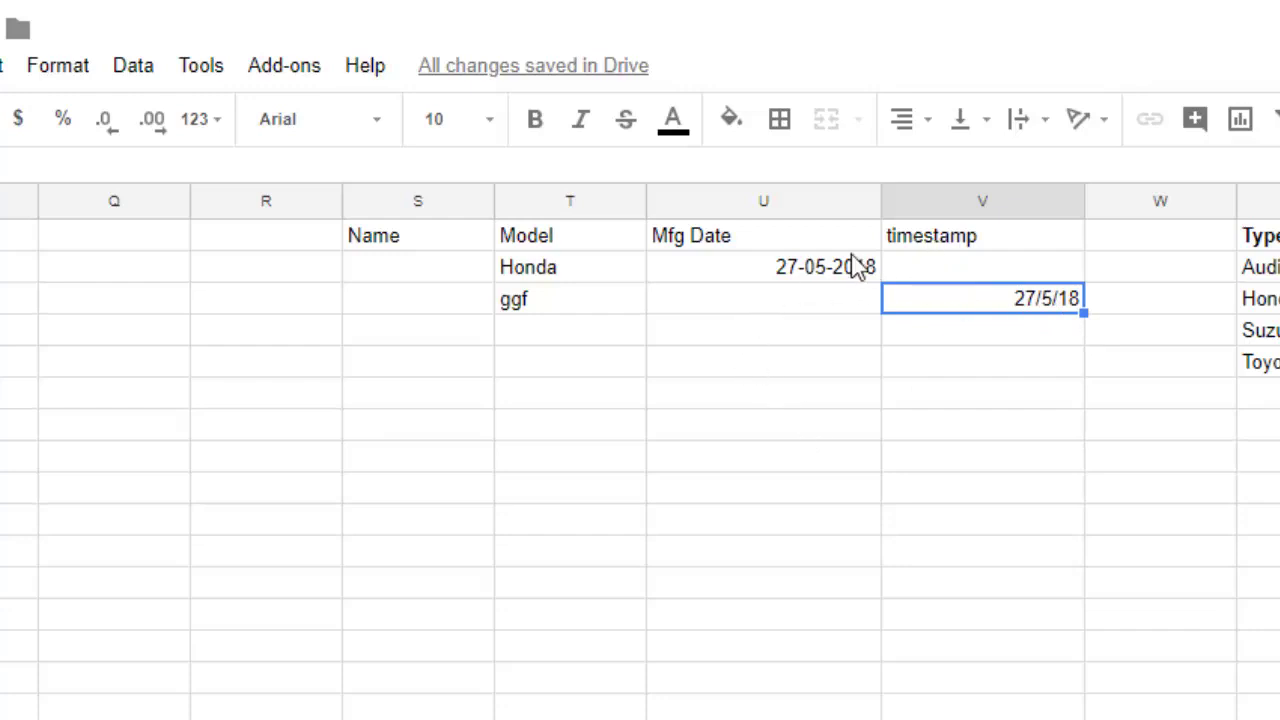
Step: Enter the non-date test text hghg in Mfg Date cell U4
click(817, 206)
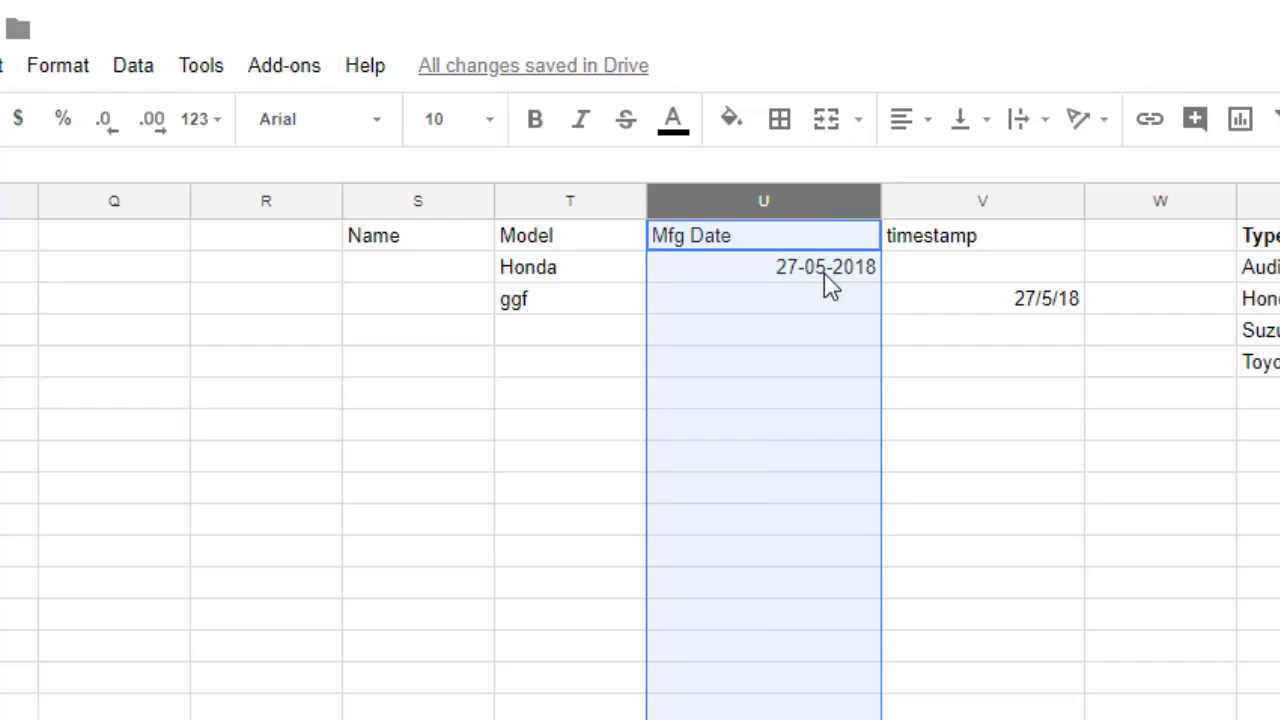
click(808, 343)
text(hghg)
key(Return)
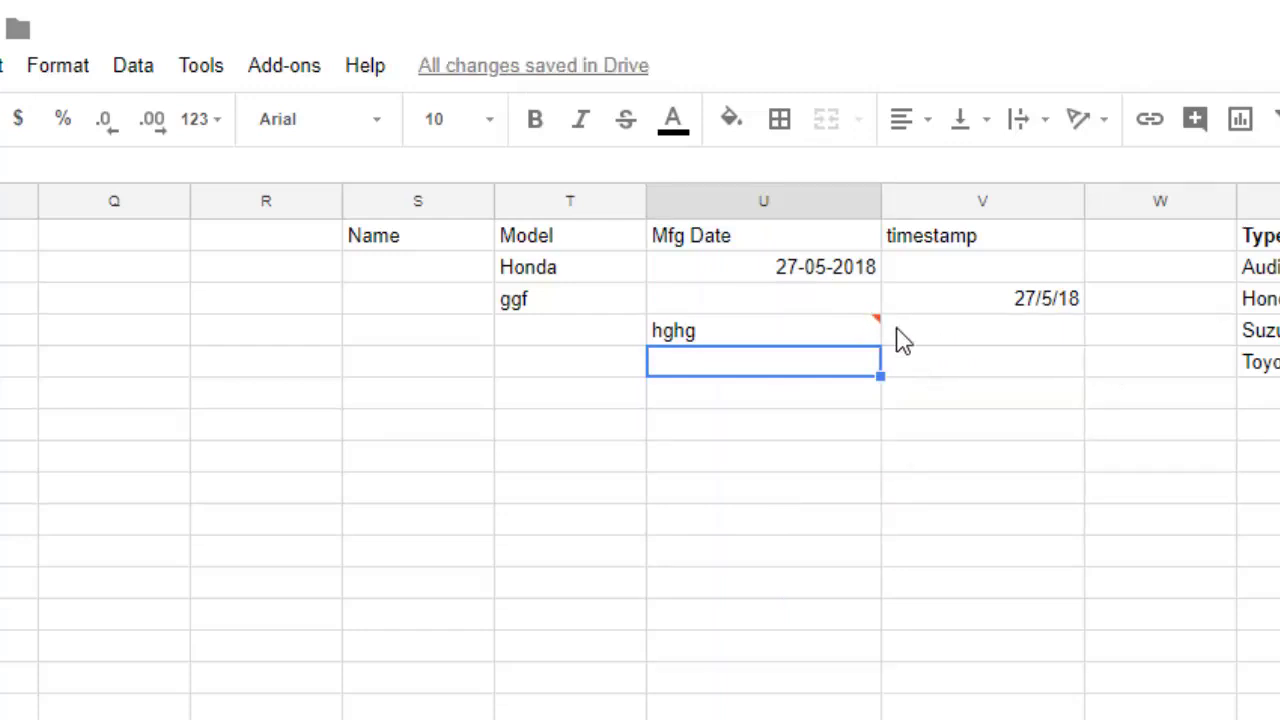
mouse_move(876, 319)
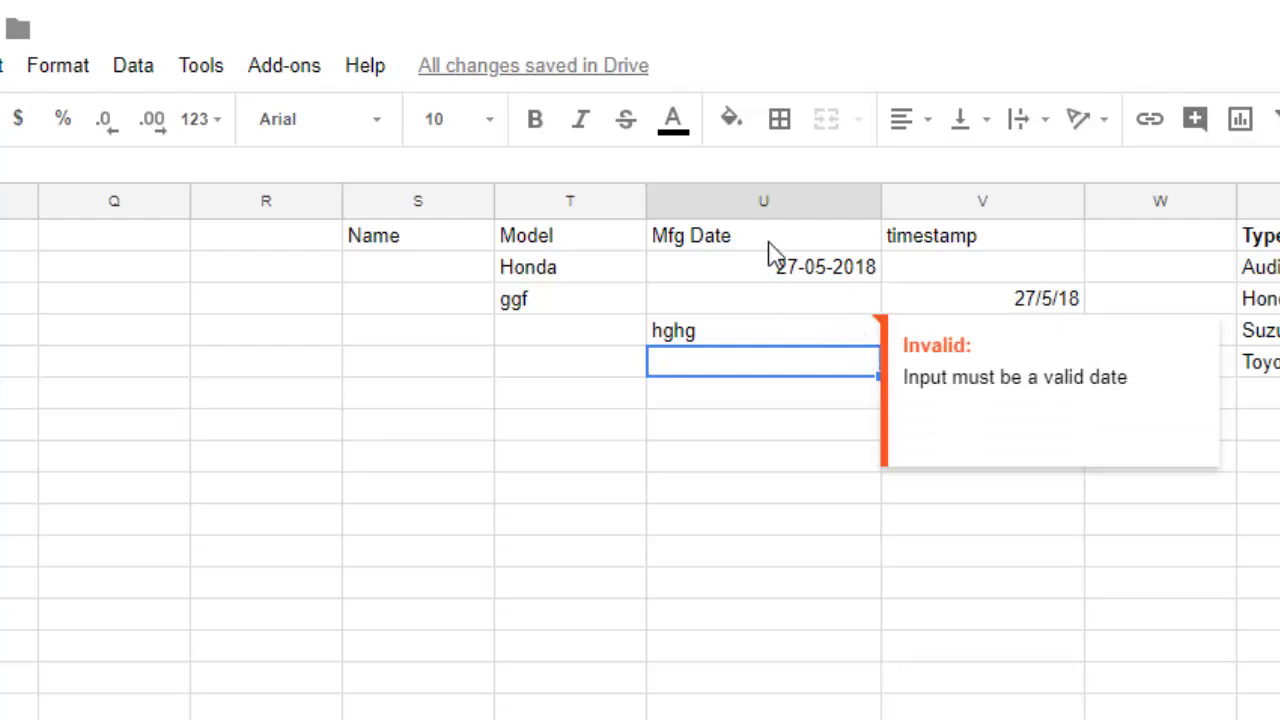
Step: Create a data validation rule on Sheet1!U2:U1000 with criteria Date, is valid date
click(755, 210)
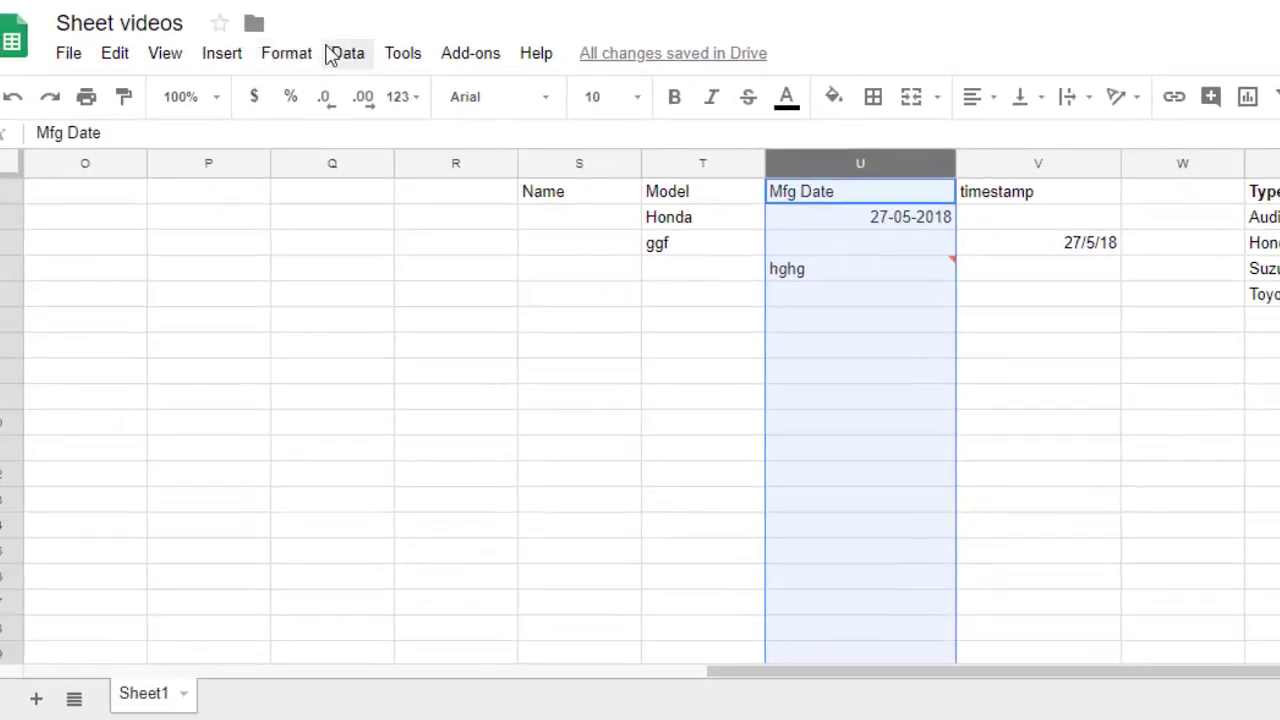
click(338, 55)
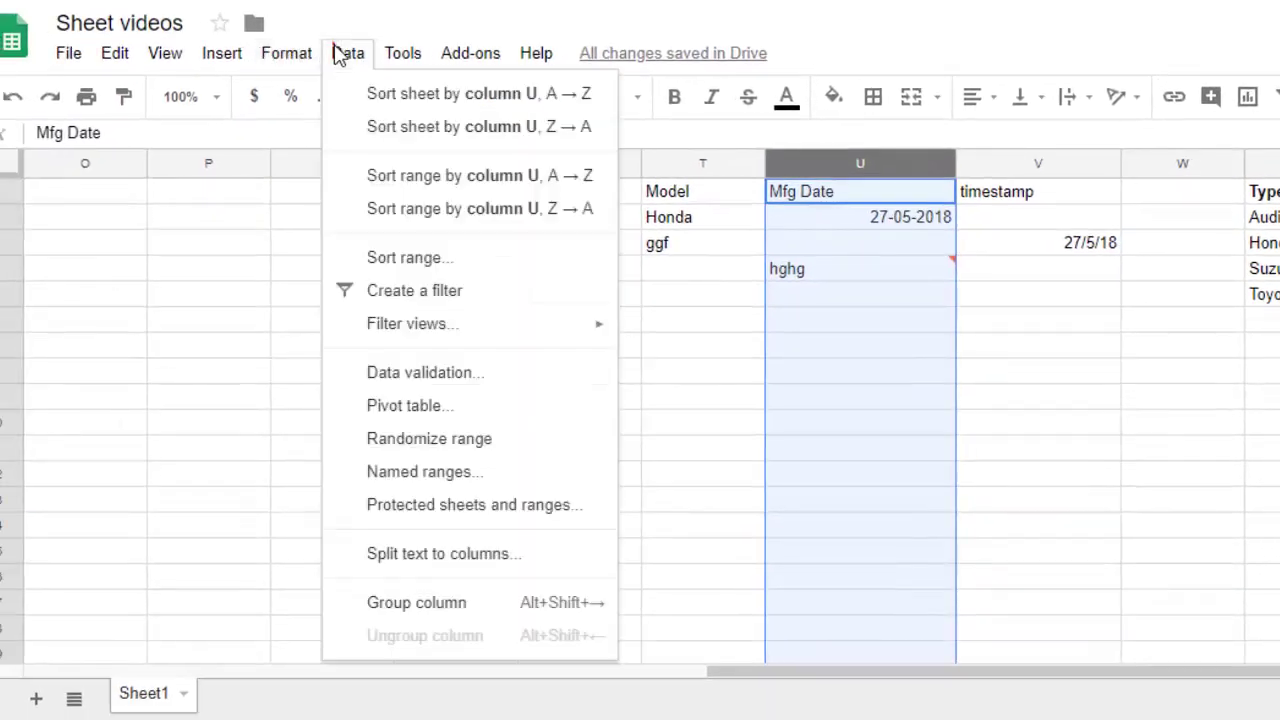
click(440, 372)
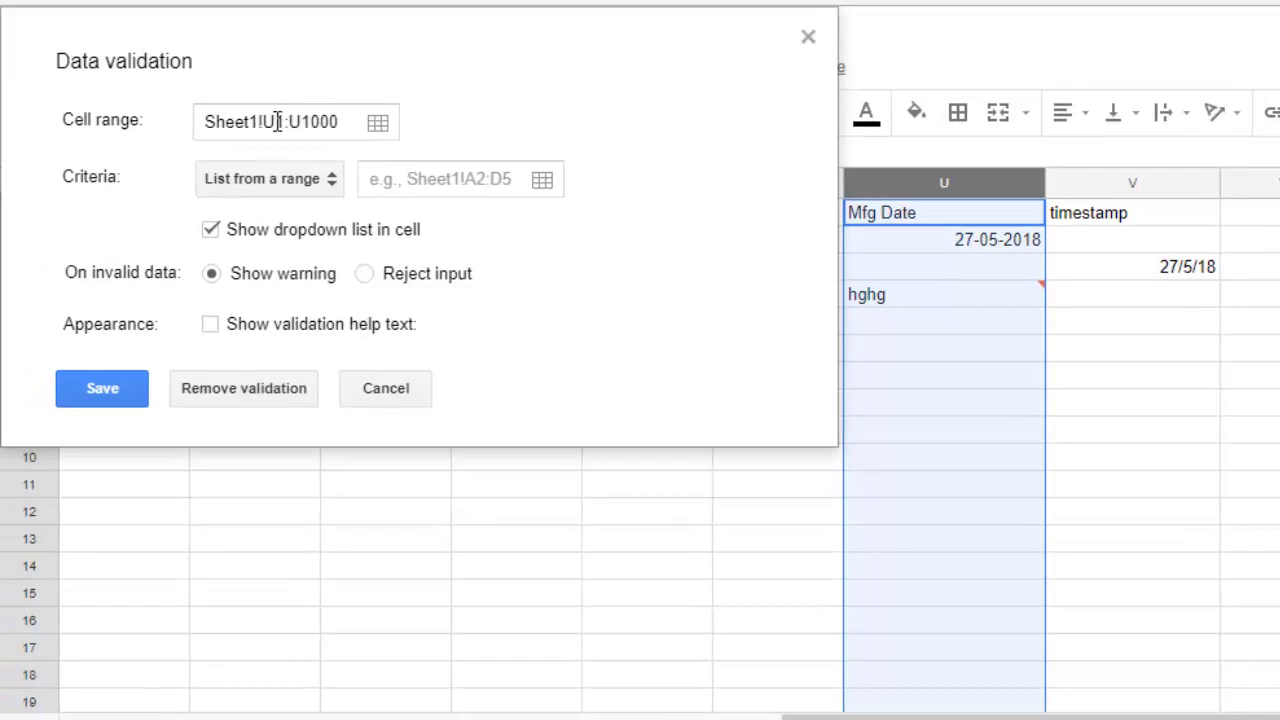
click(278, 121)
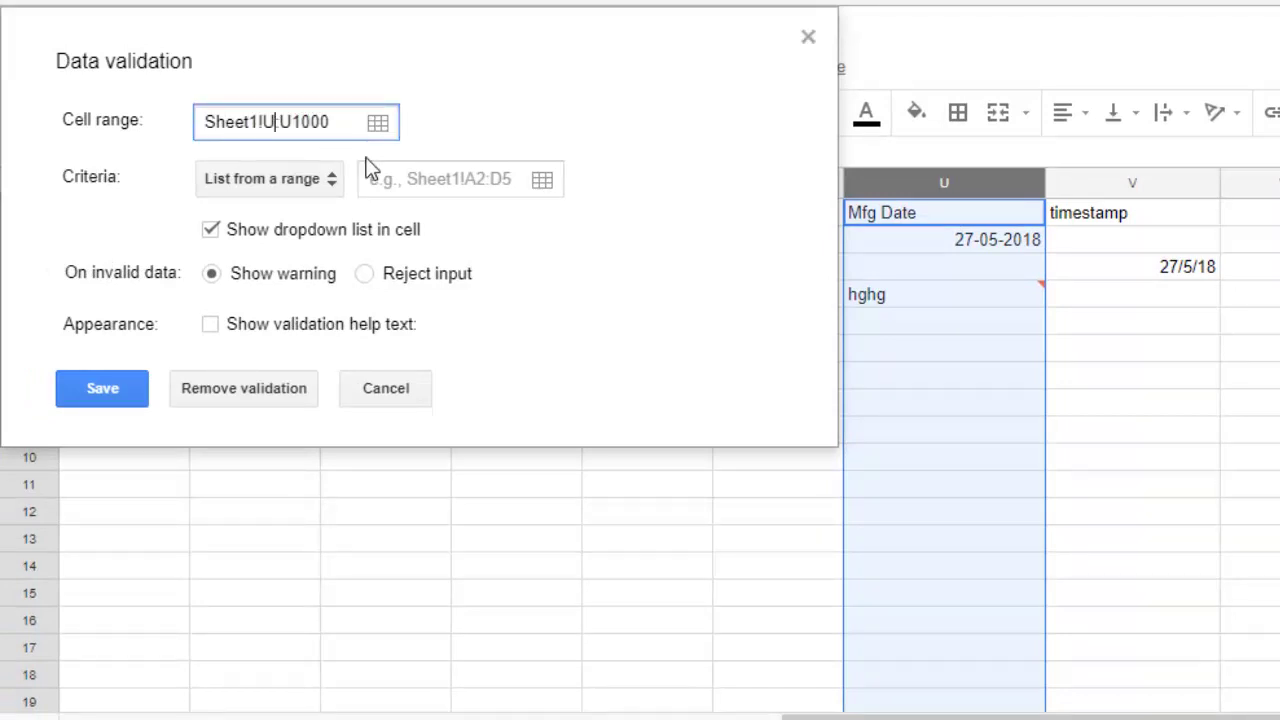
text(2)
click(330, 180)
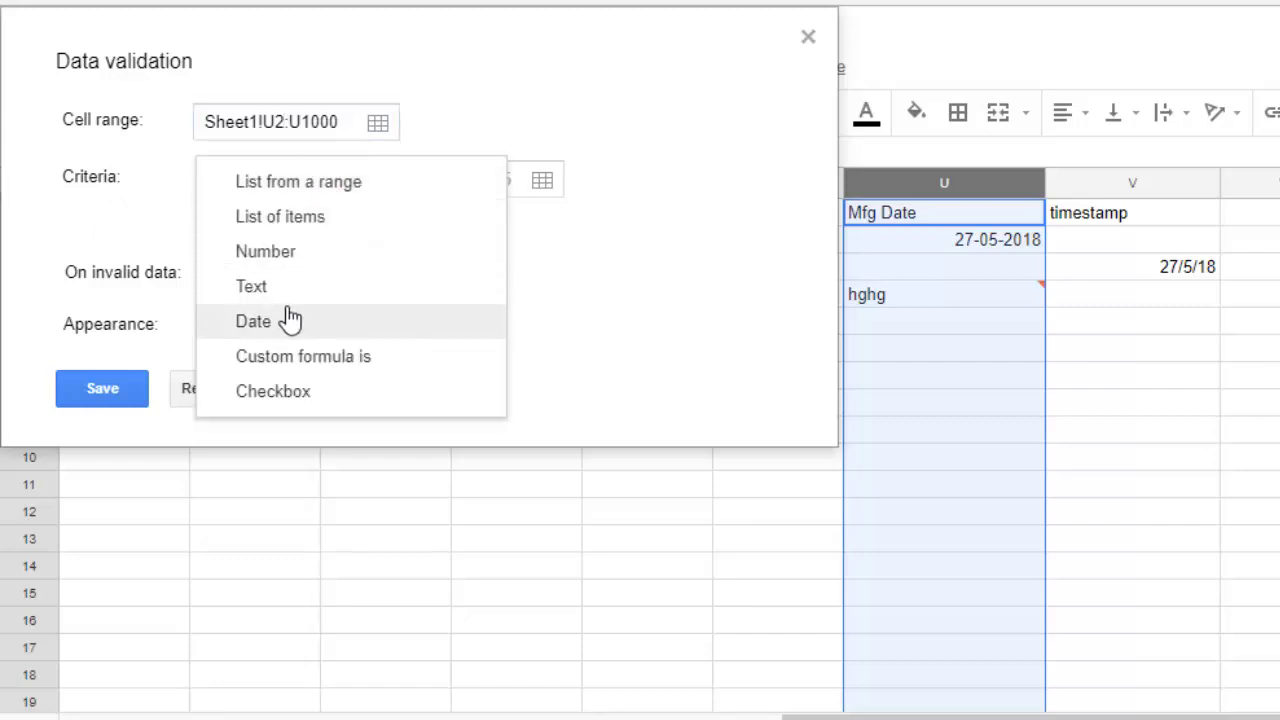
click(293, 341)
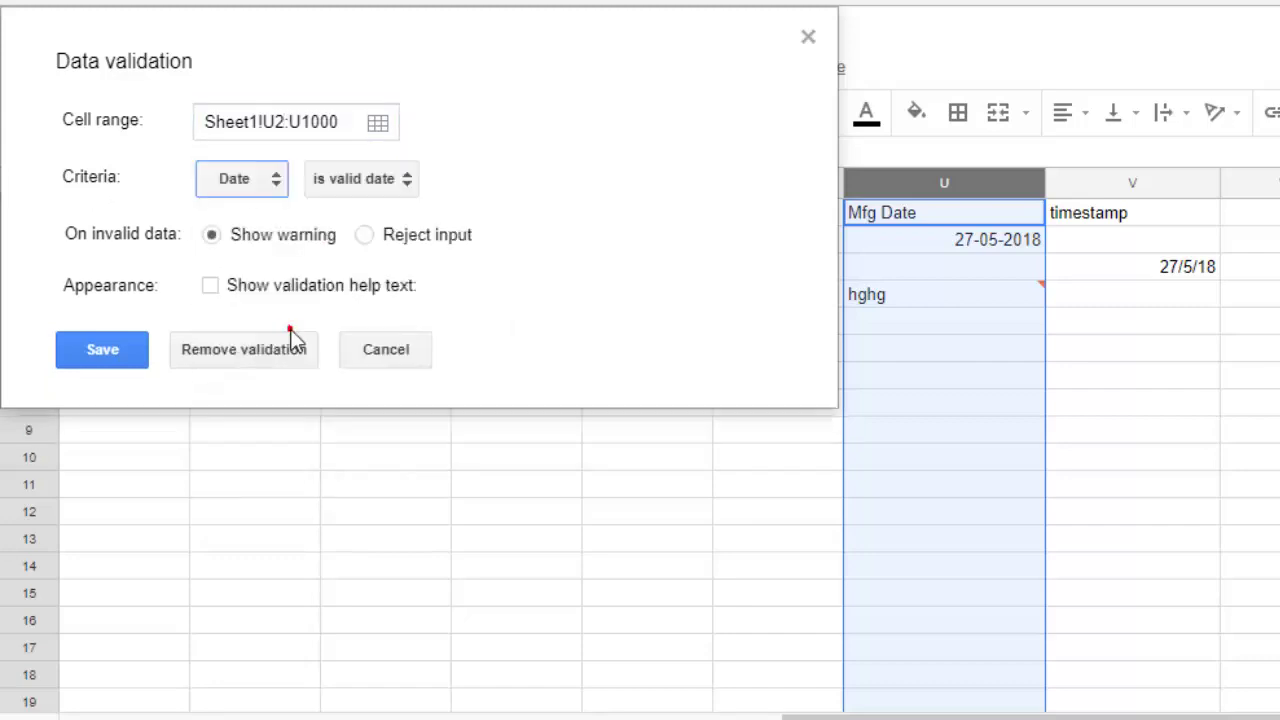
click(390, 186)
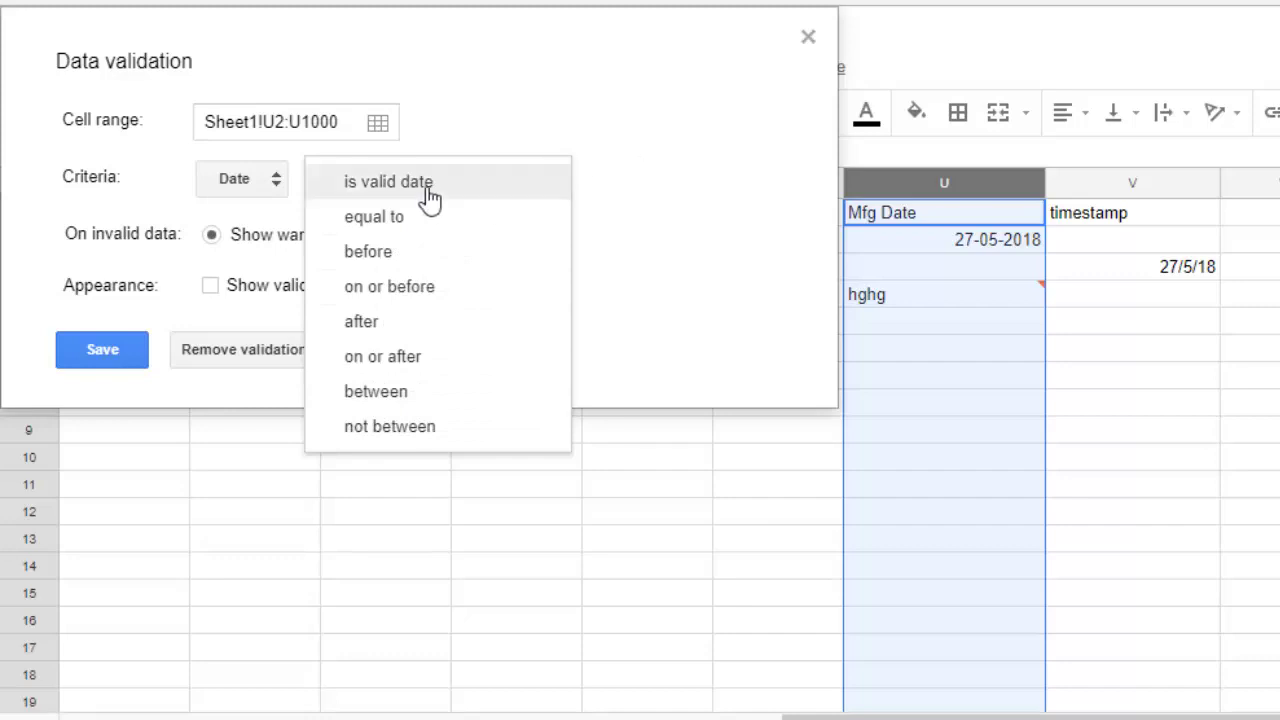
click(697, 196)
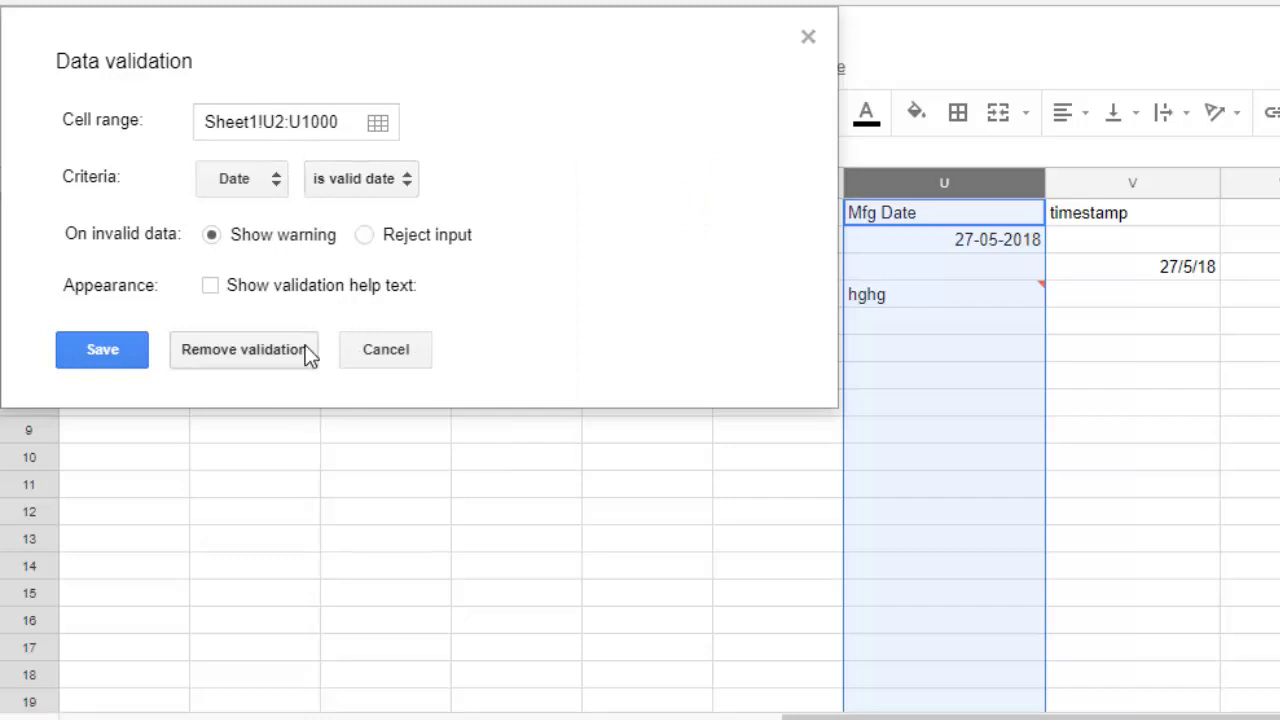
Step: Save the validation rule, then copy U2's =now() date into U4 replacing hghg
click(94, 346)
click(1020, 298)
mouse_move(1015, 294)
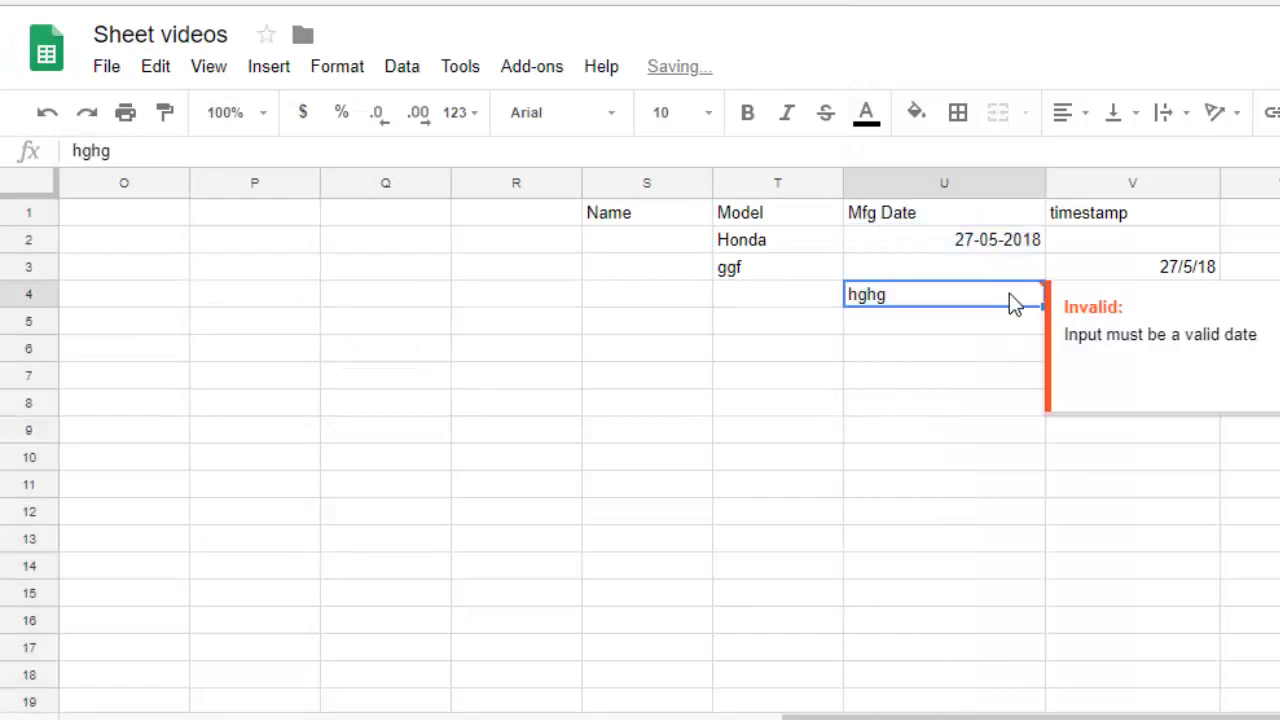
click(1009, 241)
key(ctrl+c)
click(955, 294)
key(ctrl+v)
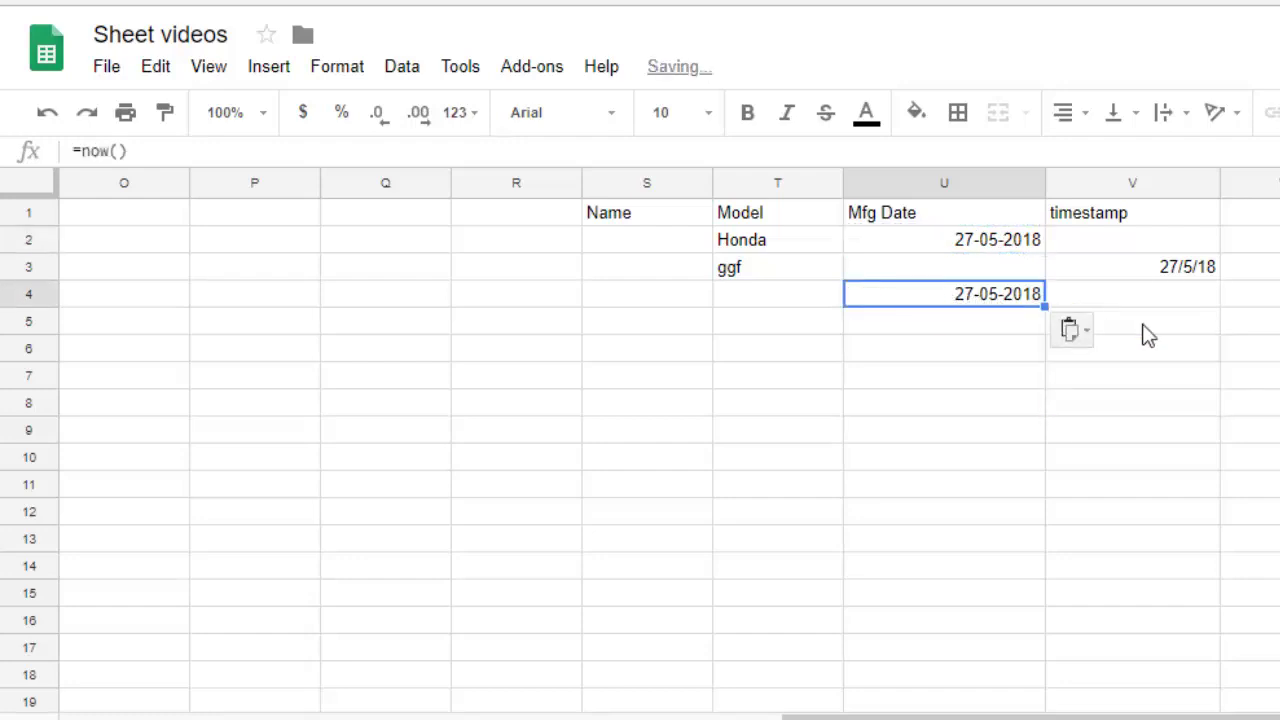
click(1006, 323)
click(1000, 297)
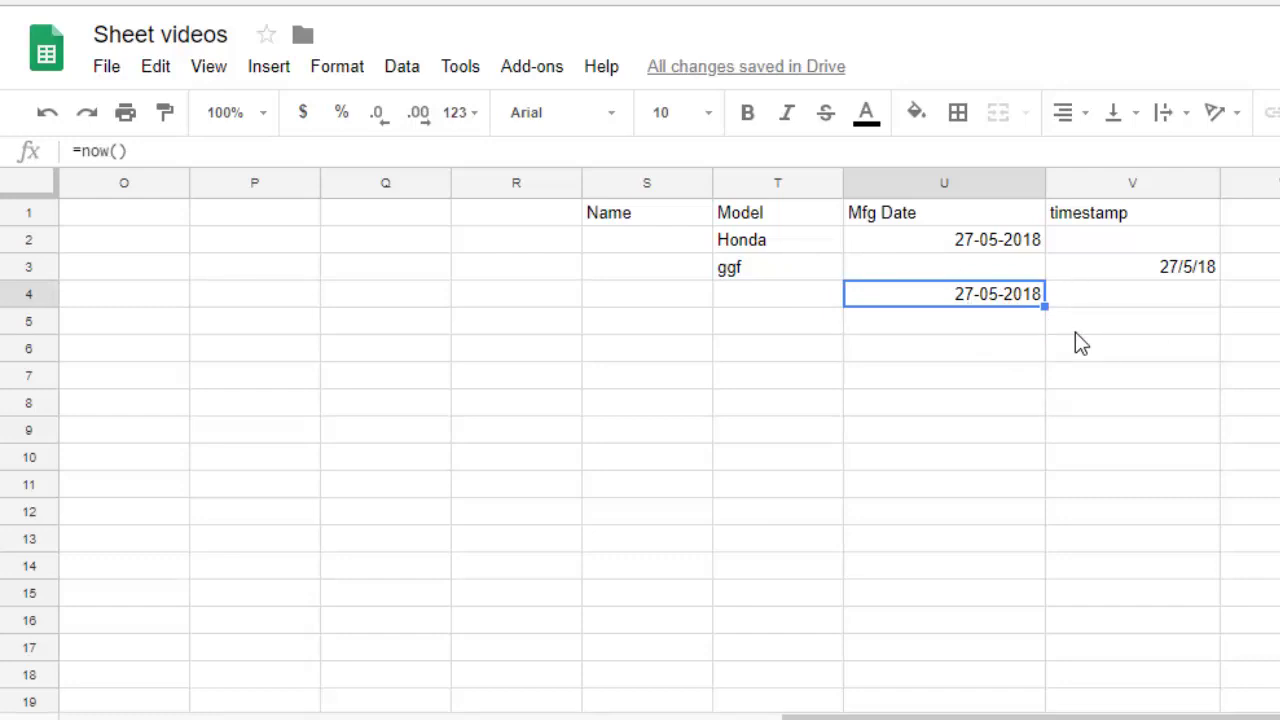
Step: Enter =now() in V4, giving 5/27/2018 10:25:17
click(1143, 298)
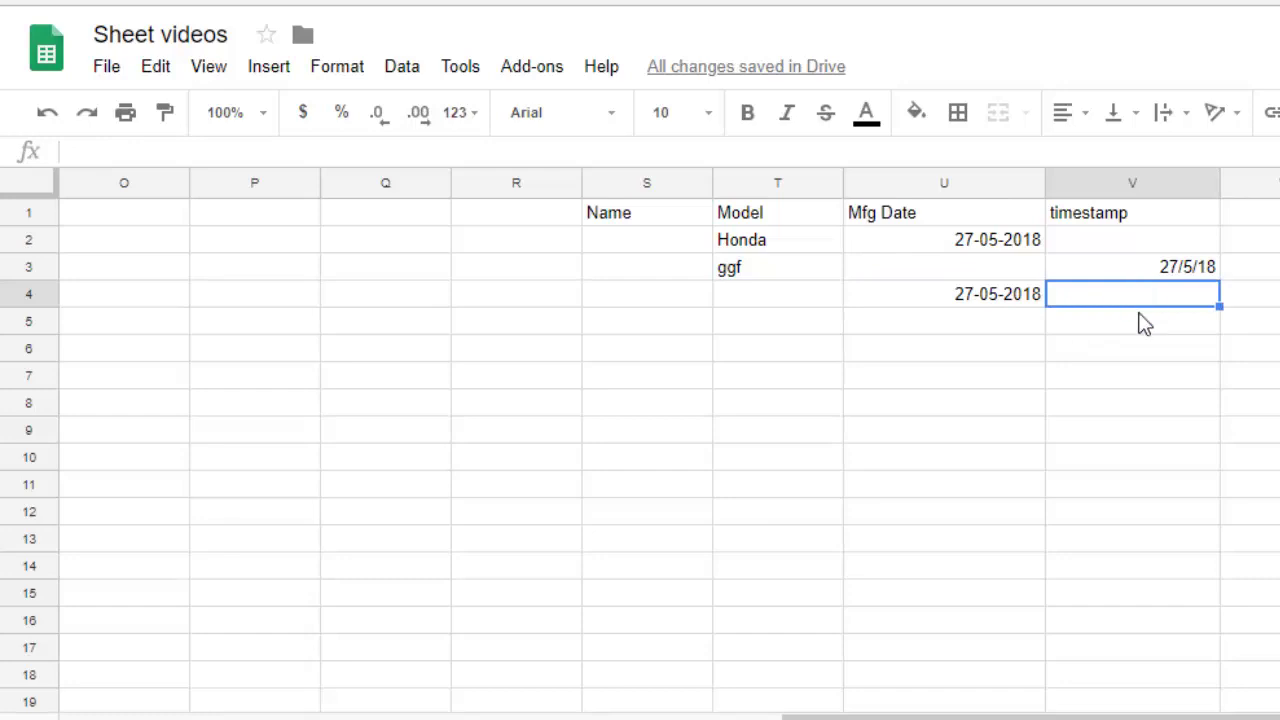
text(=now()
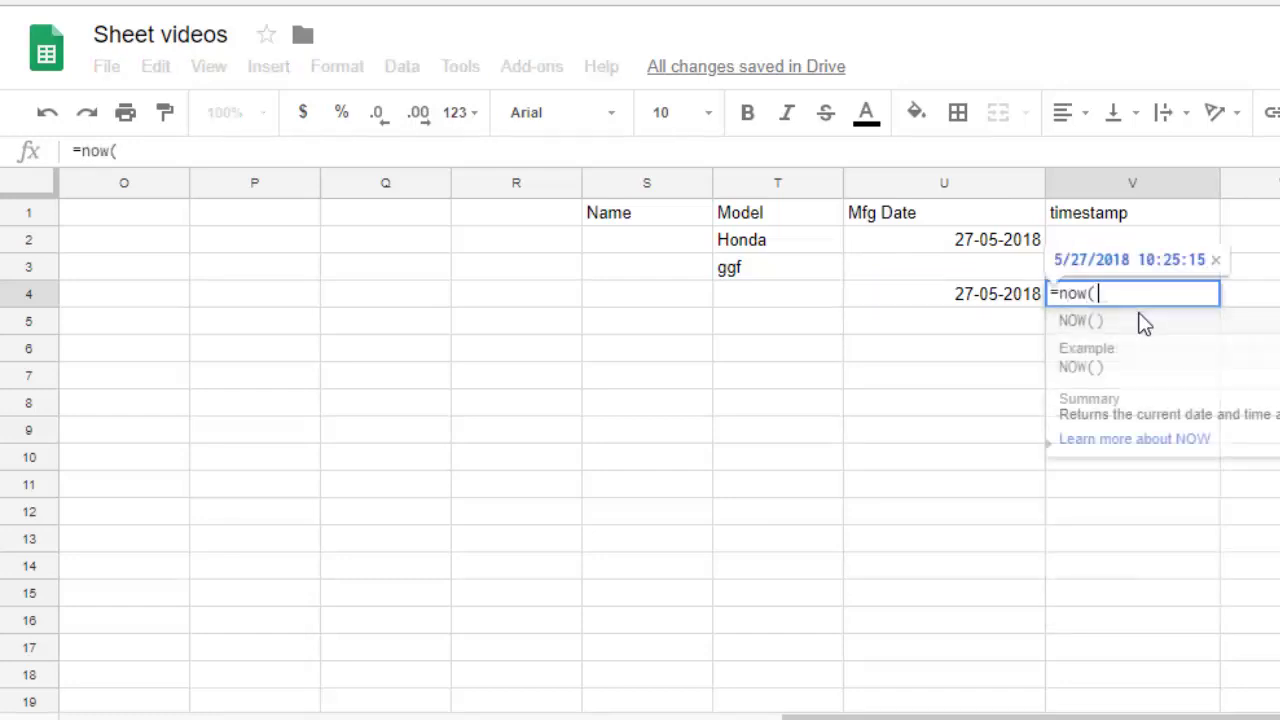
text())
key(Return)
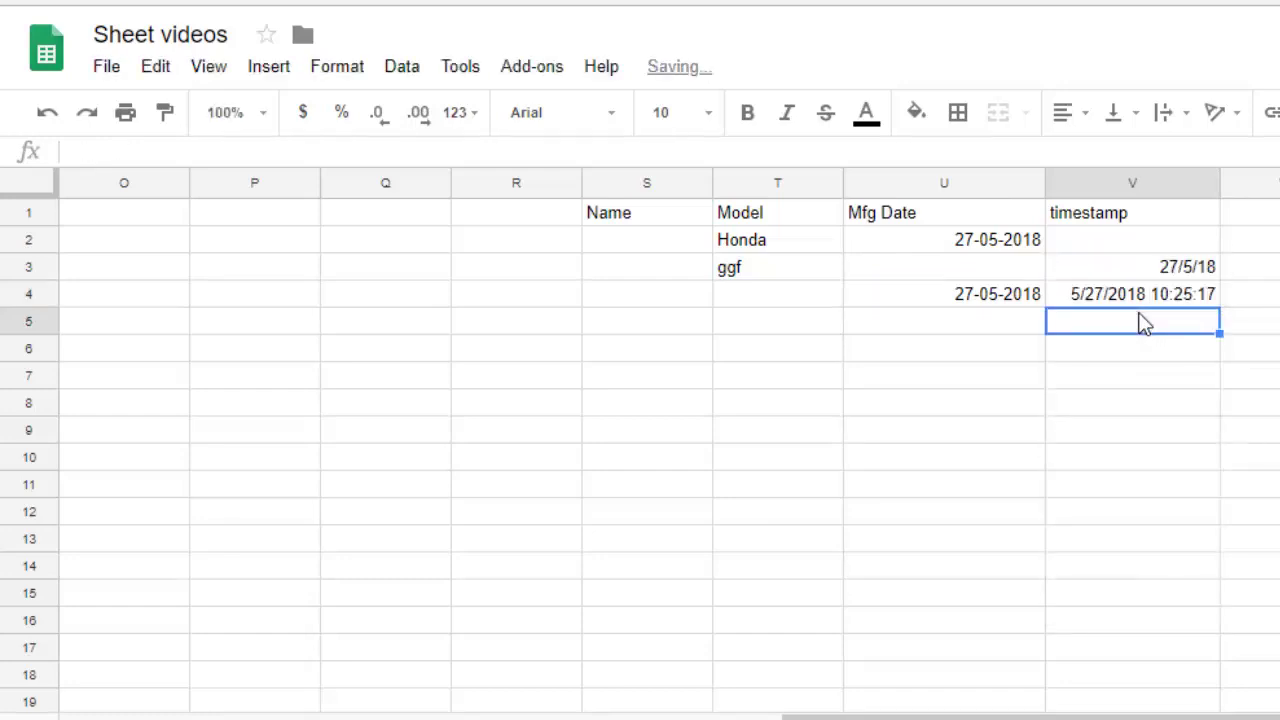